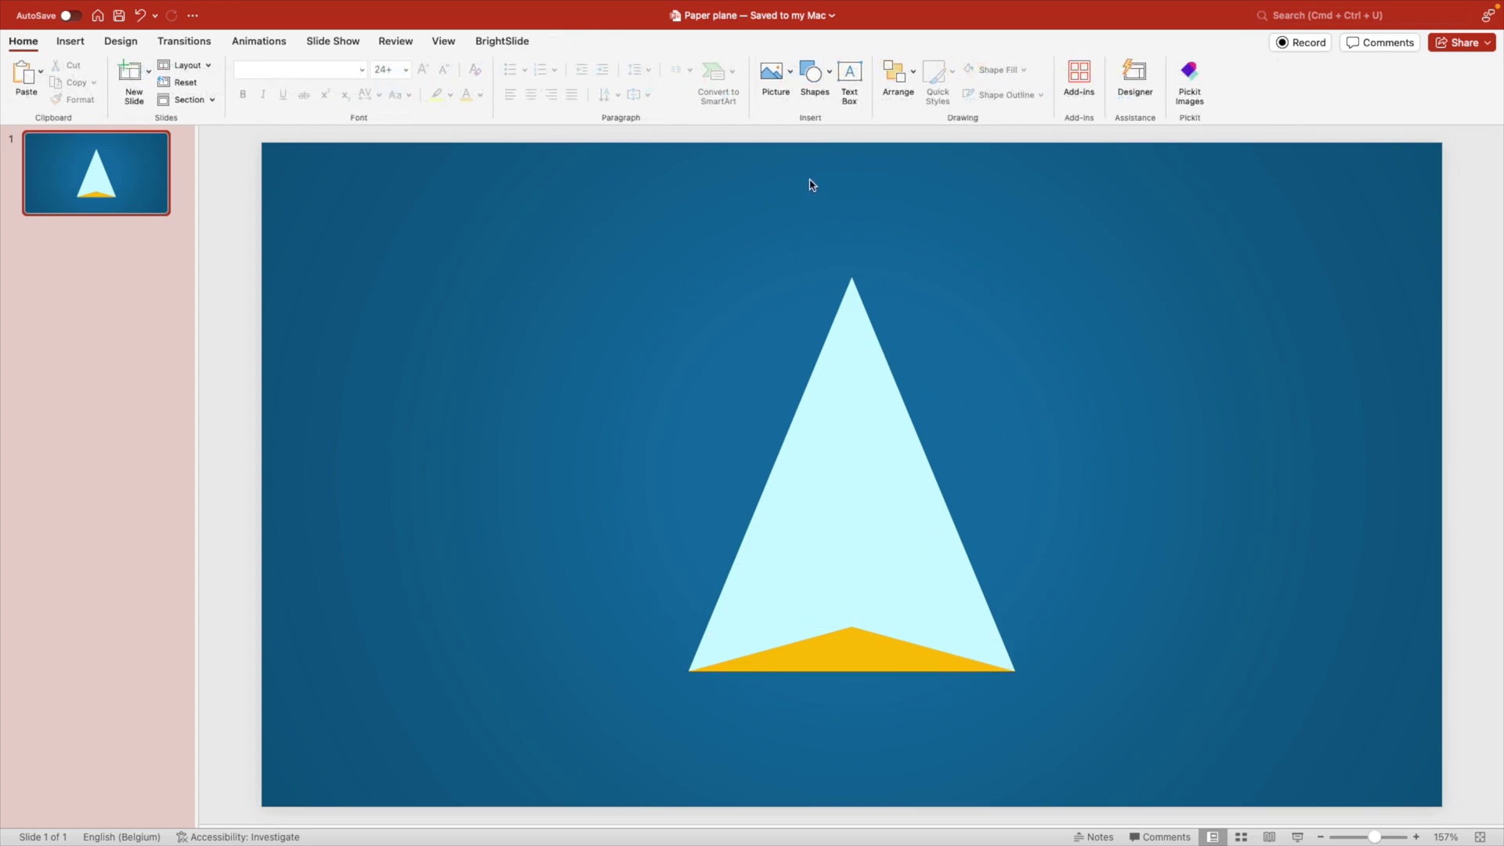
# Draw a square over the triangle's lower right side and tilt it to 15°.
pyautogui.click(814, 73)
pyautogui.click(845, 378)
pyautogui.click(824, 84)
pyautogui.click(976, 125)
pyautogui.moveTo(1053, 460); pyautogui.dragTo(1177, 634)
pyautogui.moveTo(1158, 548); pyautogui.dragTo(1072, 581)
pyautogui.moveTo(1059, 480); pyautogui.dragTo(1090, 484)
pyautogui.moveTo(1084, 604); pyautogui.dragTo(745, 597)
# Place a copy of the square left of the triangle, tilted to 345°.
pyautogui.moveTo(731, 492); pyautogui.dragTo(672, 493)
pyautogui.moveTo(725, 598); pyautogui.dragTo(695, 644)
pyautogui.click(862, 702)
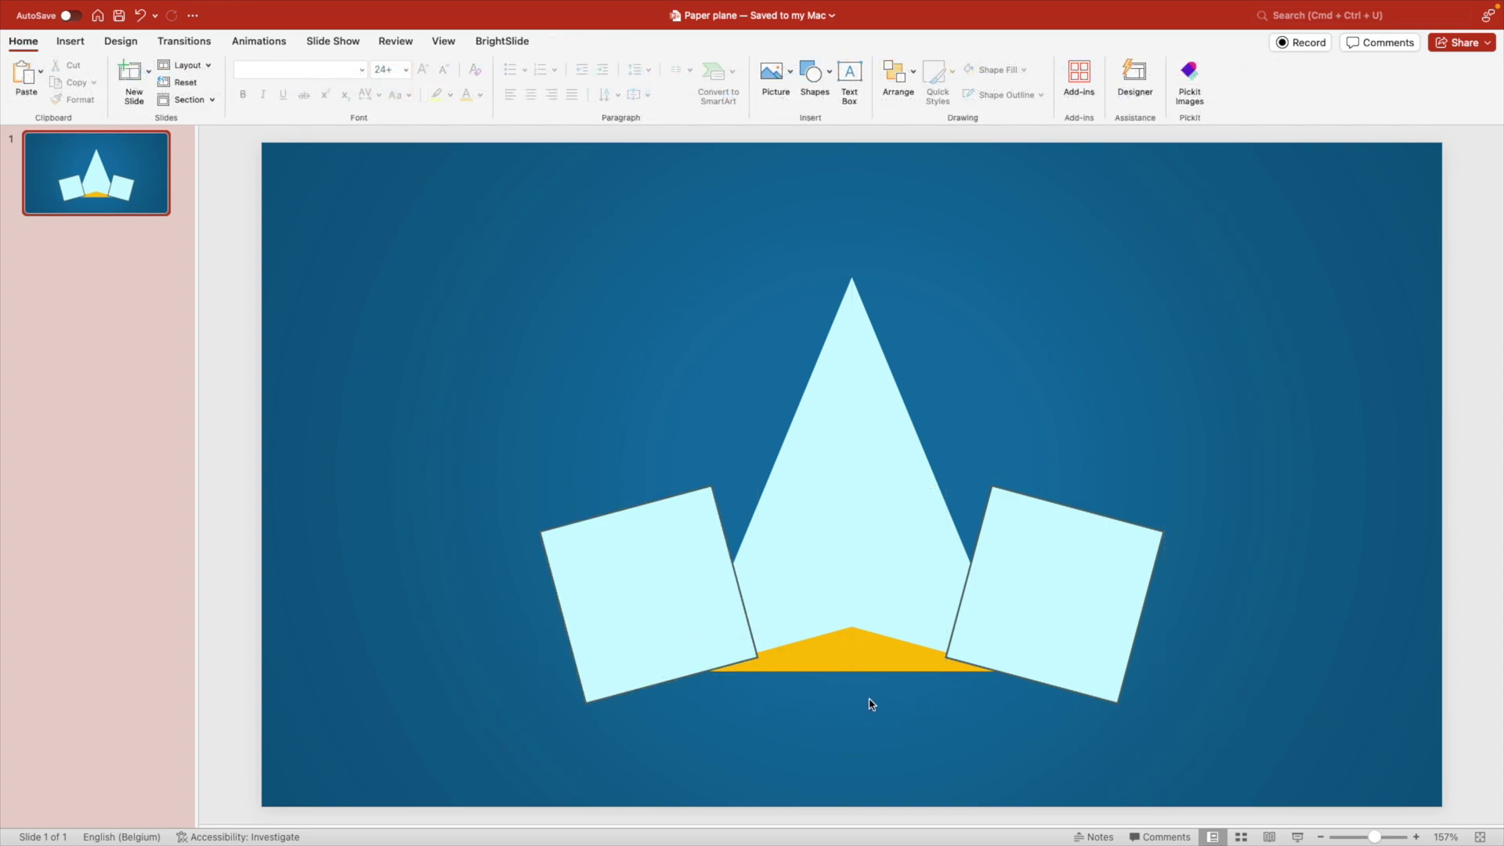
# Duplicate the triangle and narrow the copy to 1,43 cm wide and 8,76 cm tall.
pyautogui.moveTo(843, 409); pyautogui.dragTo(1198, 394)
pyautogui.moveTo(1379, 480); pyautogui.dragTo(833, 481)
pyautogui.moveTo(876, 276); pyautogui.dragTo(869, 366)
# Fill the narrow triangle red and trim it to a thin spike about 5,66 cm tall.
pyautogui.click(465, 70)
pyautogui.press('Escape')
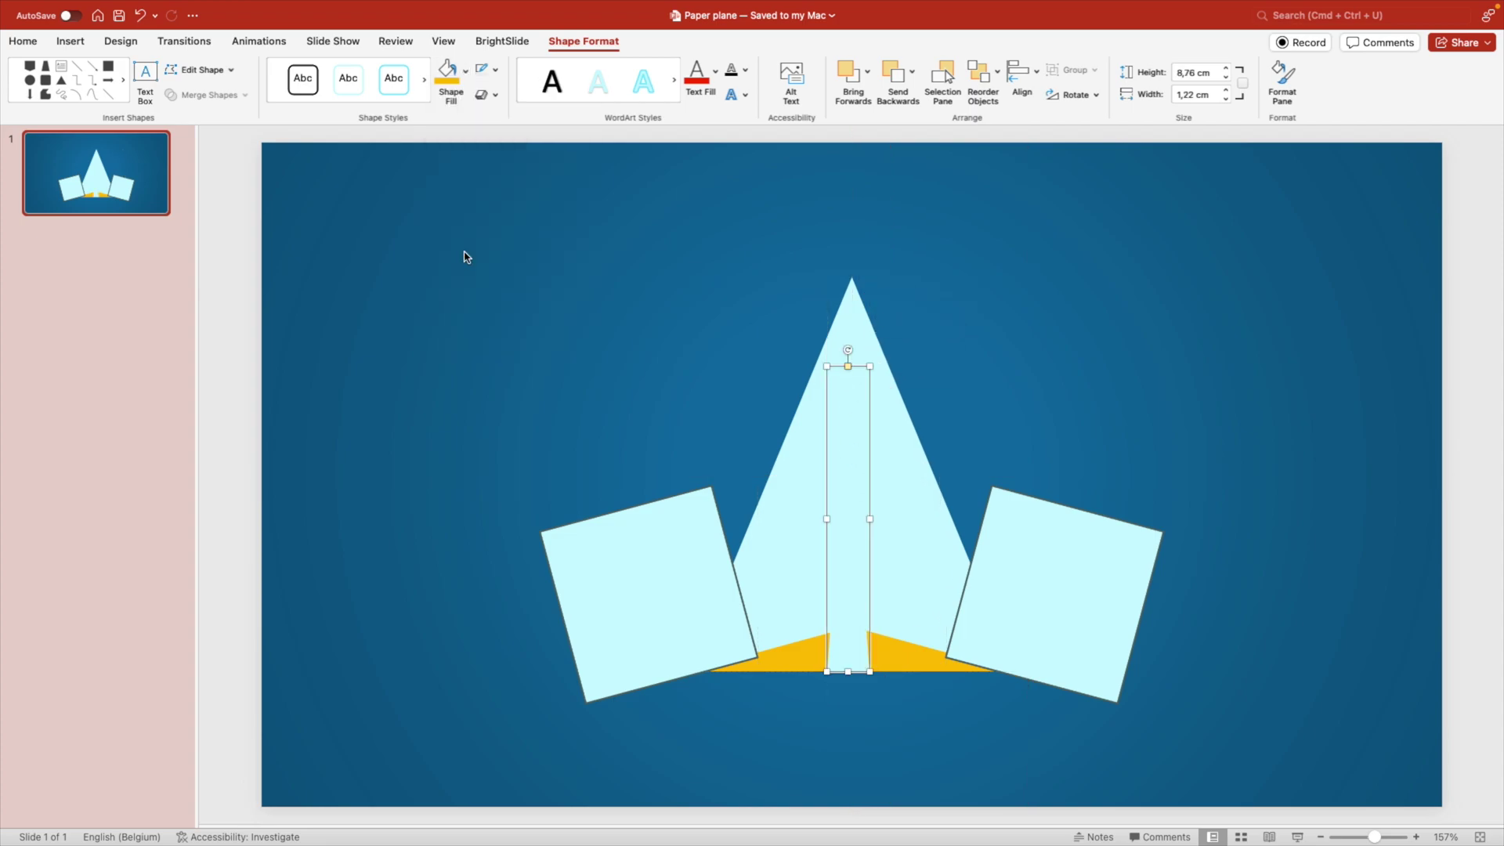
pyautogui.moveTo(842, 489); pyautogui.dragTo(855, 558)
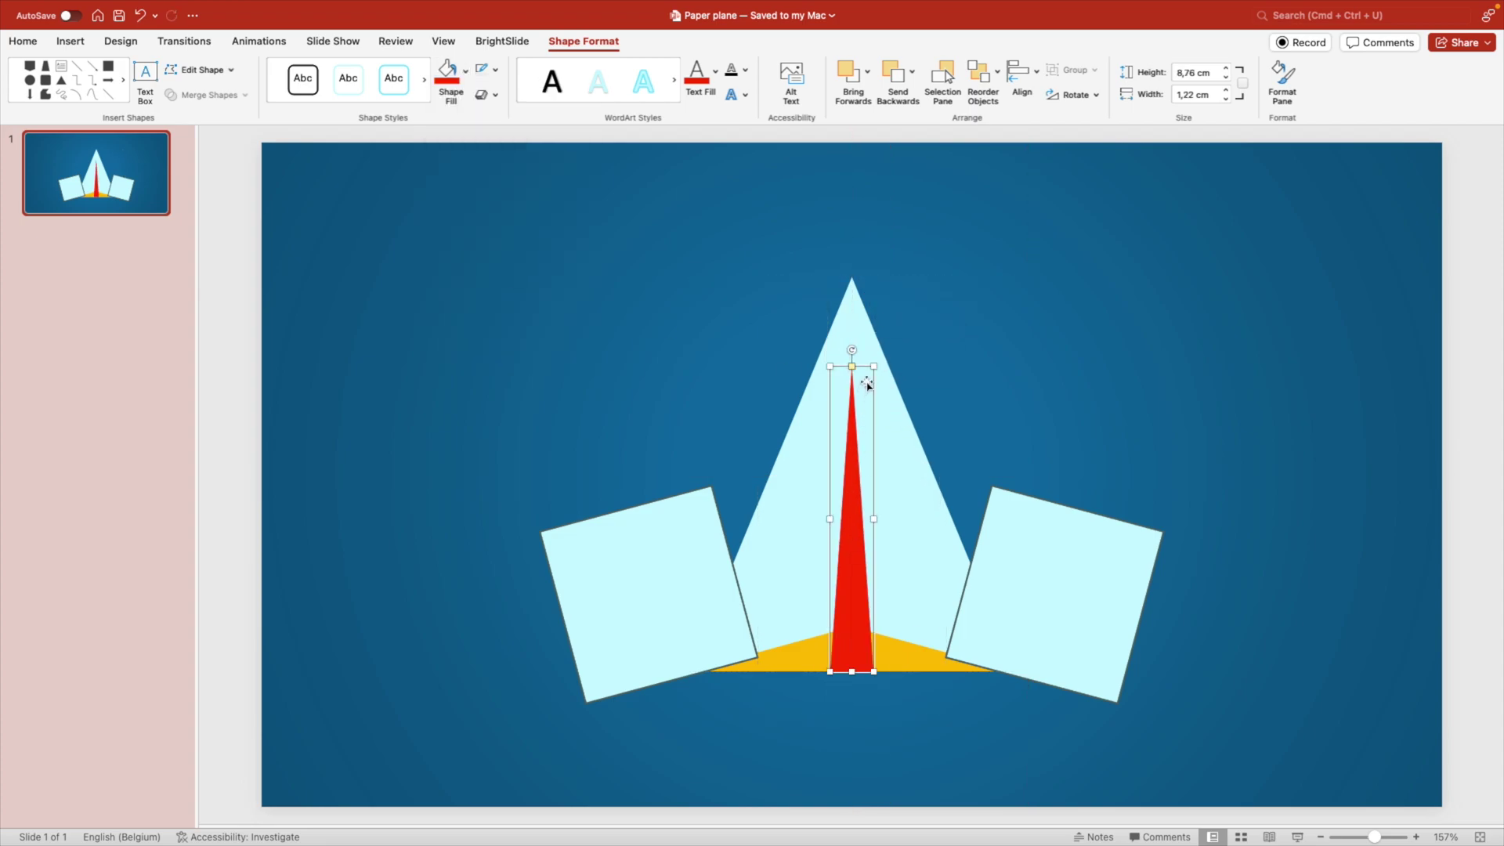
pyautogui.moveTo(872, 366); pyautogui.dragTo(871, 474)
pyautogui.moveTo(871, 574); pyautogui.dragTo(858, 574)
pyautogui.click(1080, 417)
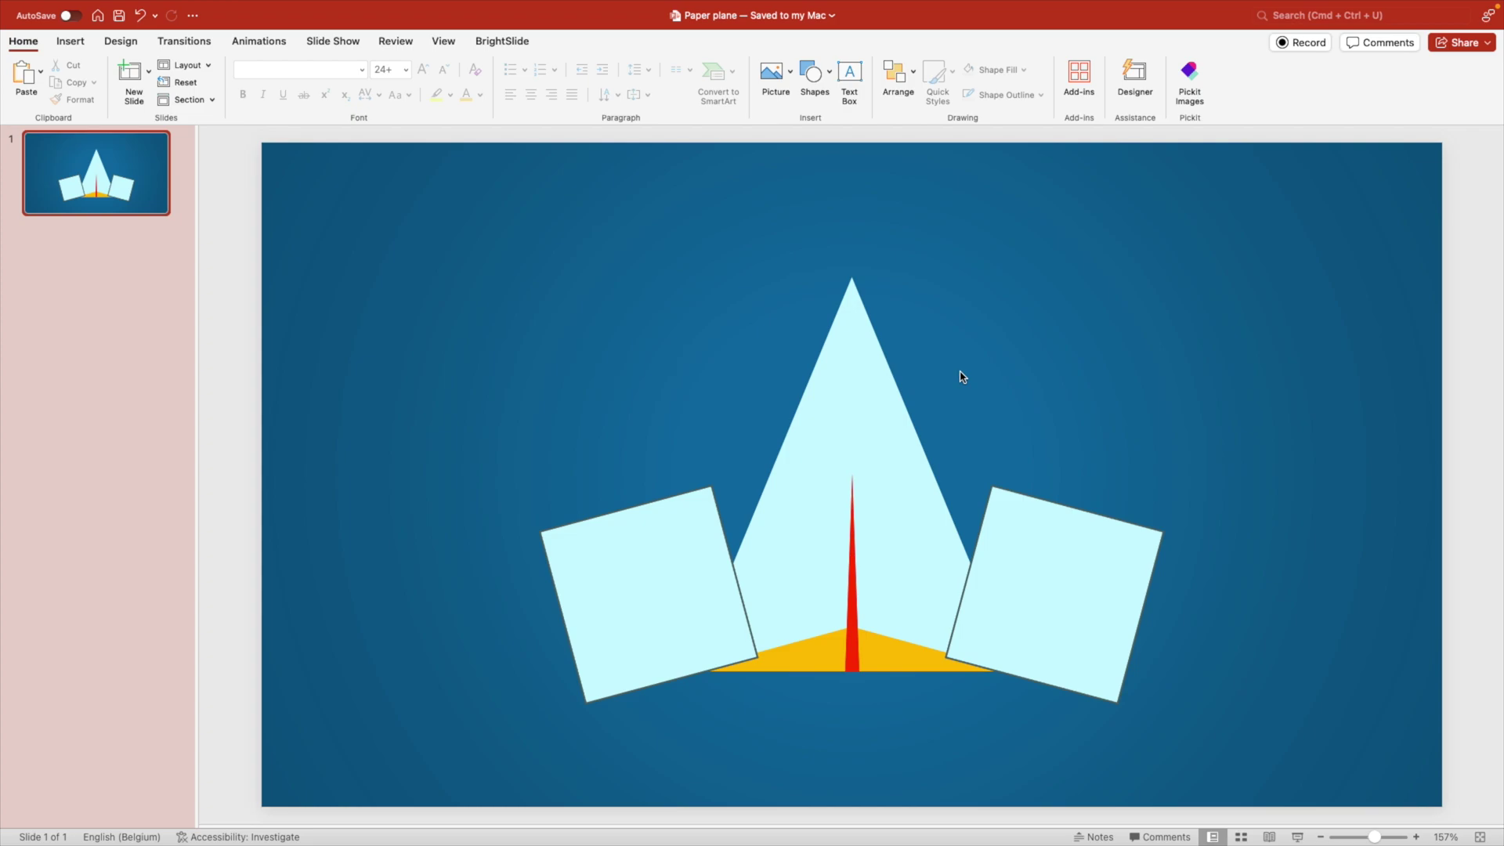
# Subtract the yellow base from the large light-blue triangle with Merge Shapes.
pyautogui.click(836, 390)
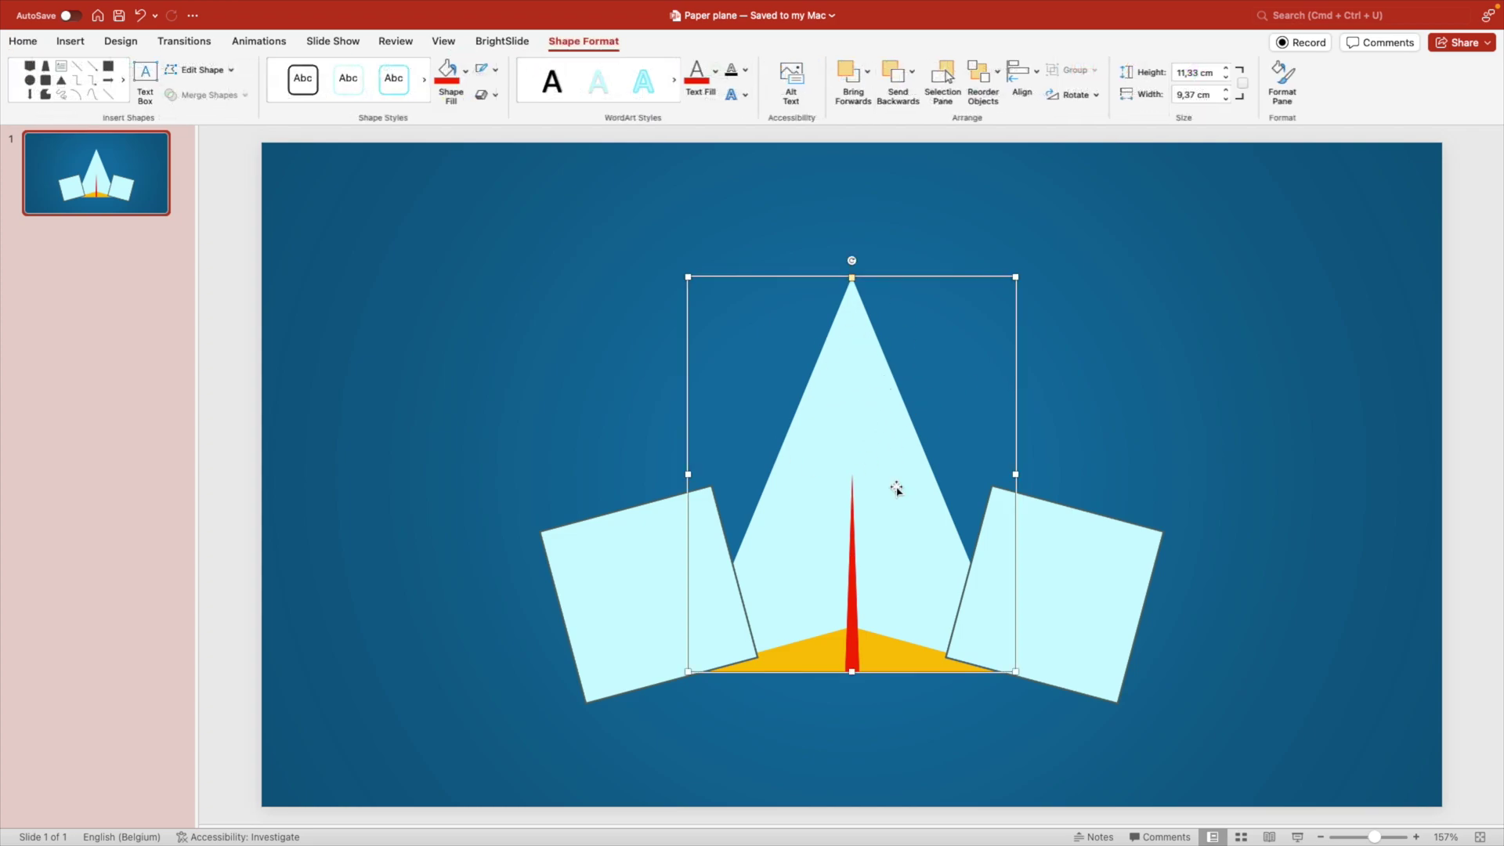
pyautogui.keyDown('shift'); pyautogui.click(891, 655); pyautogui.keyUp('shift')
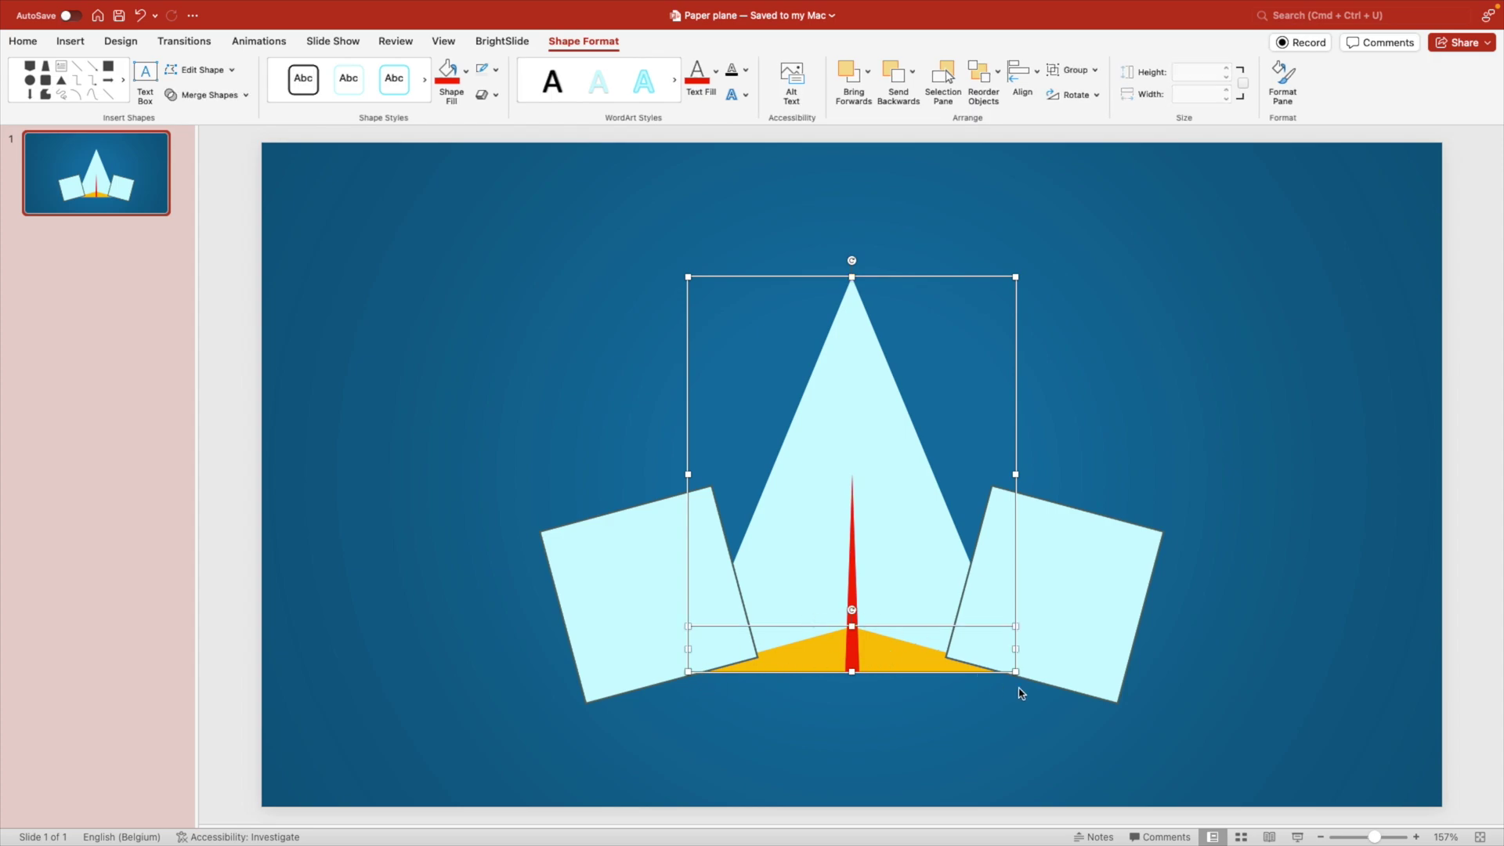
pyautogui.click(206, 95)
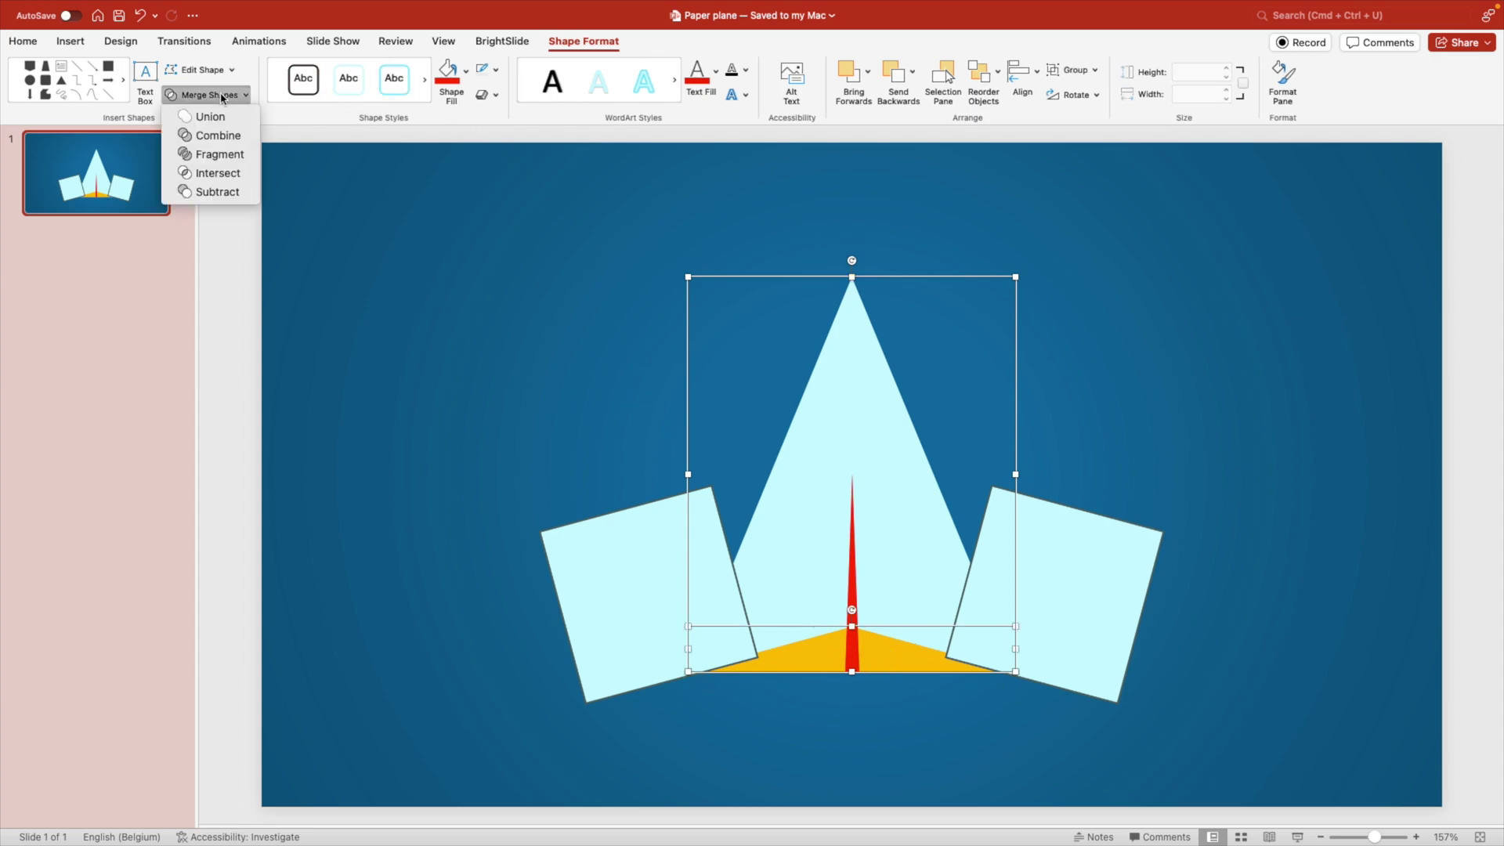
pyautogui.click(217, 196)
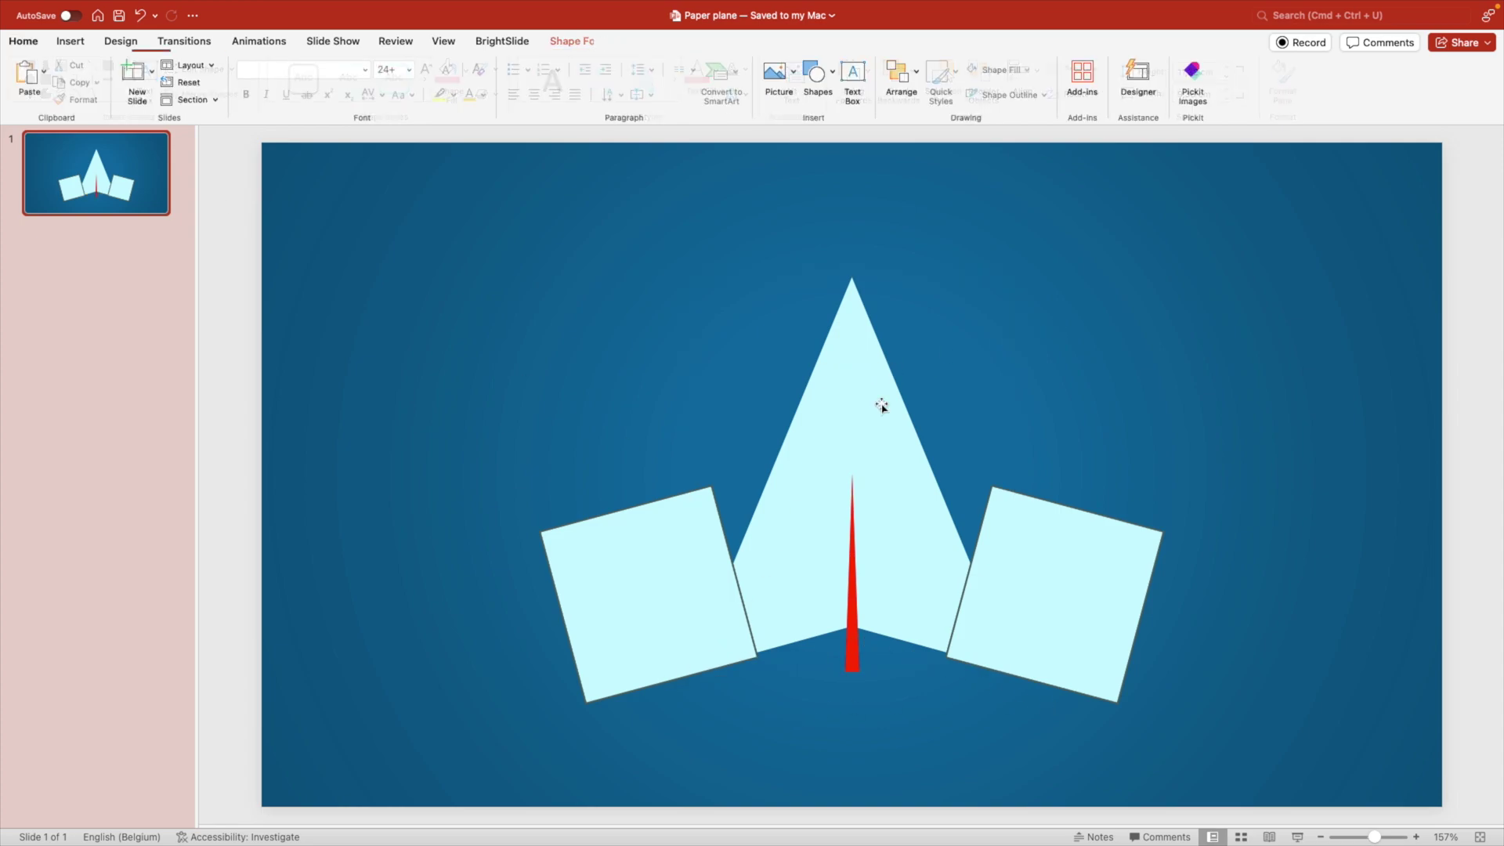
# Subtract the left and right tilted squares from the triangle.
pyautogui.keyDown('shift'); pyautogui.click(624, 527); pyautogui.keyUp('shift')
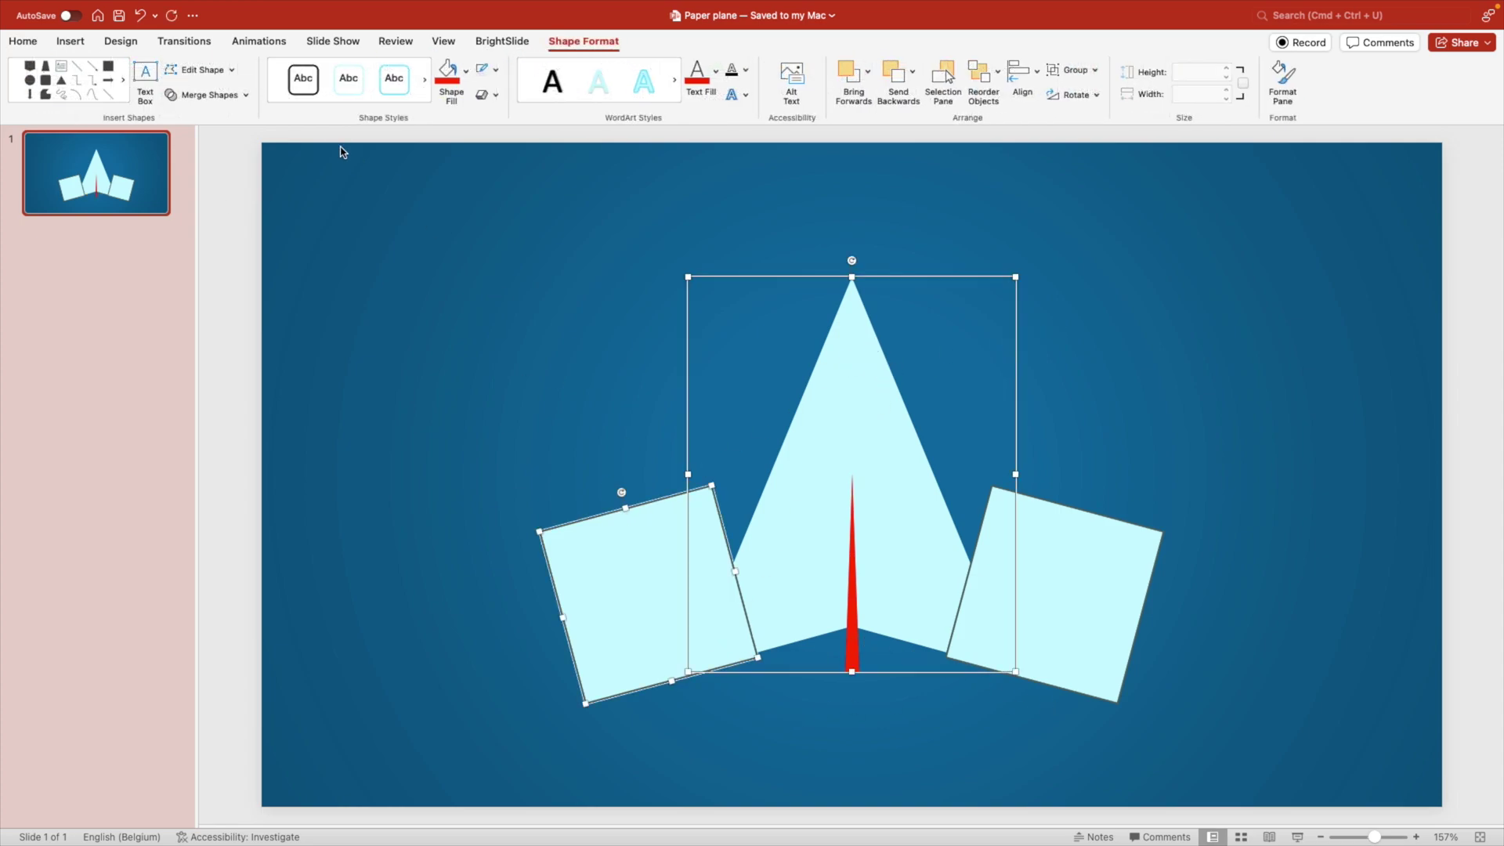
pyautogui.click(235, 96)
pyautogui.click(232, 191)
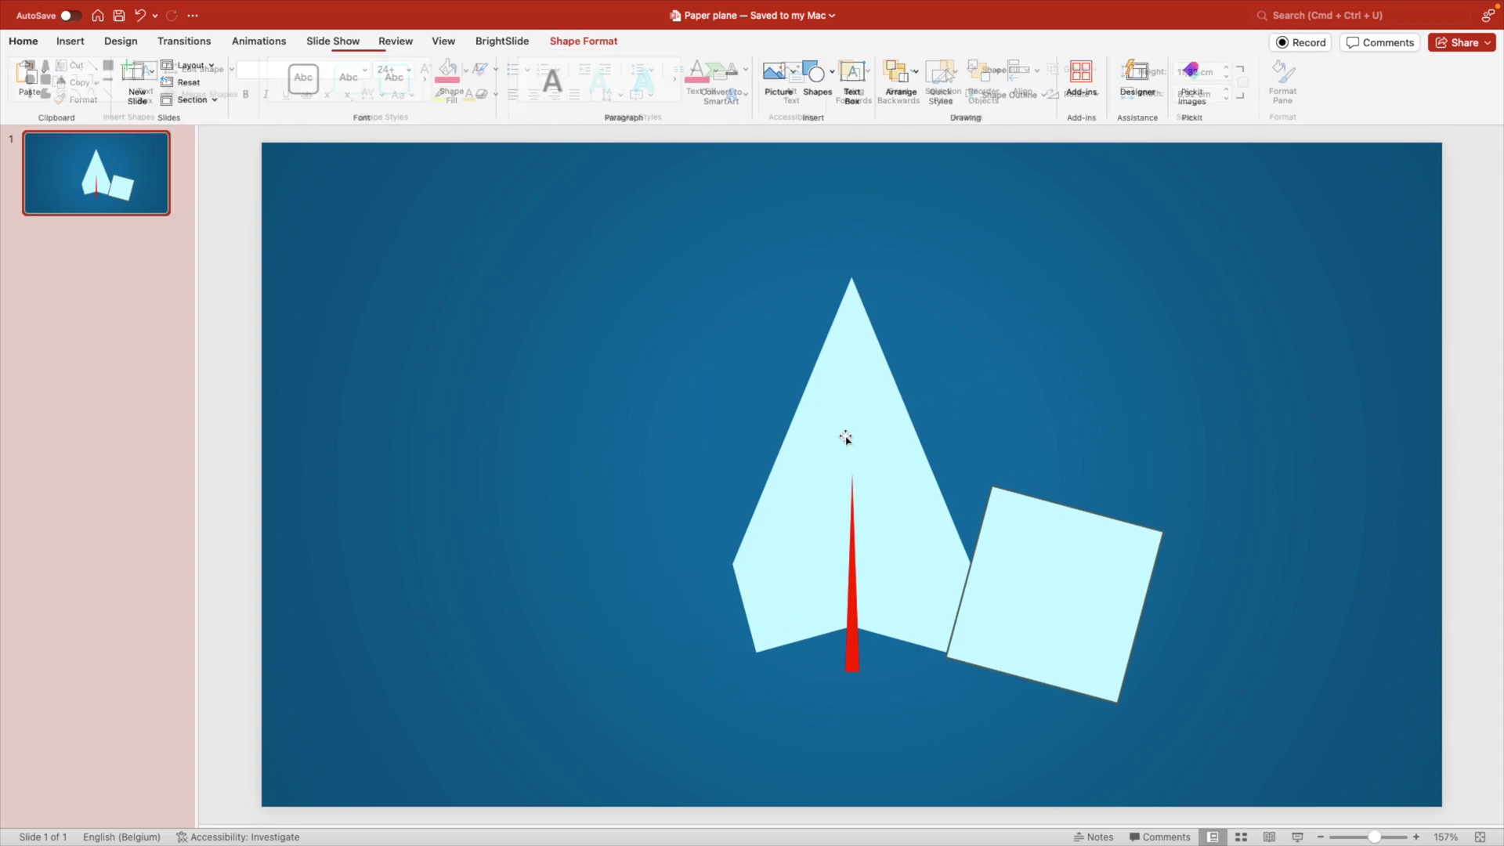
pyautogui.keyDown('shift'); pyautogui.click(1057, 595); pyautogui.keyUp('shift')
pyautogui.click(235, 95)
pyautogui.click(221, 193)
# Subtract the red sliver from the plane, then undo a trial 48° rotation.
pyautogui.keyDown('shift'); pyautogui.click(852, 548); pyautogui.keyUp('shift')
pyautogui.click(235, 96)
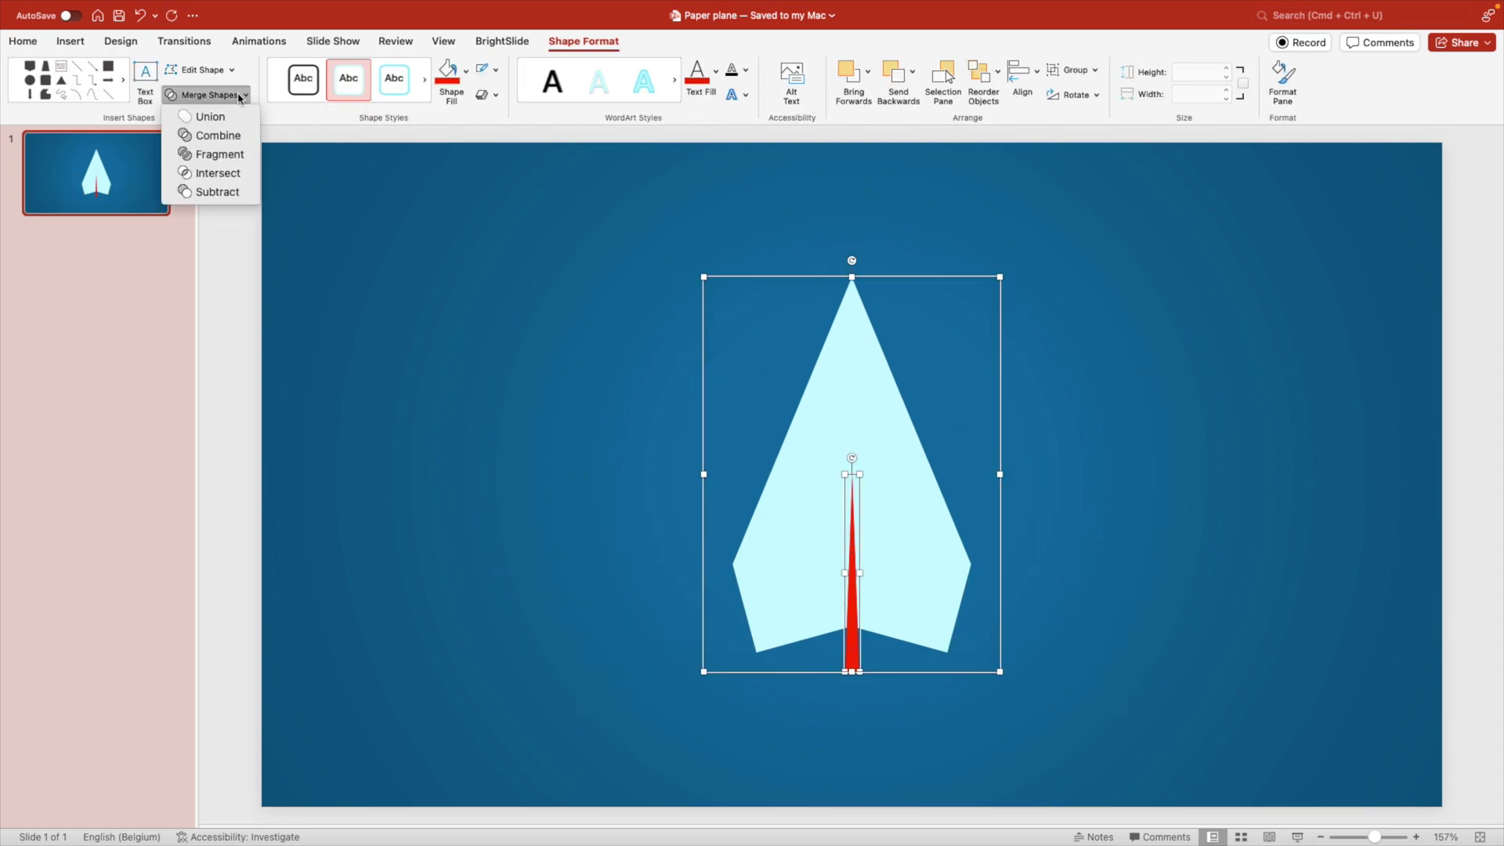
pyautogui.click(219, 193)
pyautogui.moveTo(851, 260); pyautogui.dragTo(1012, 332)
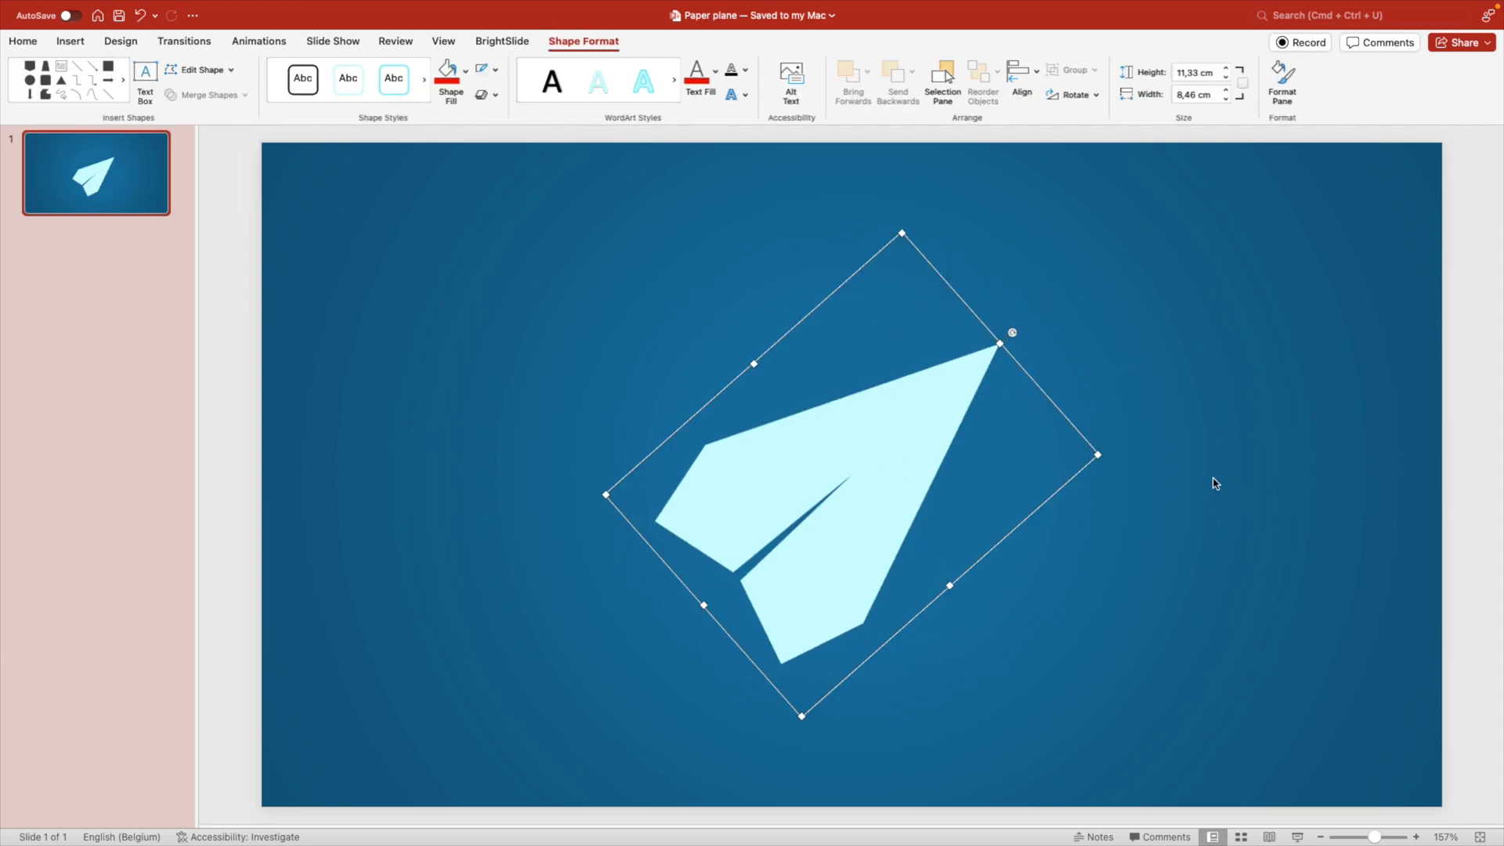
pyautogui.press('super+z')
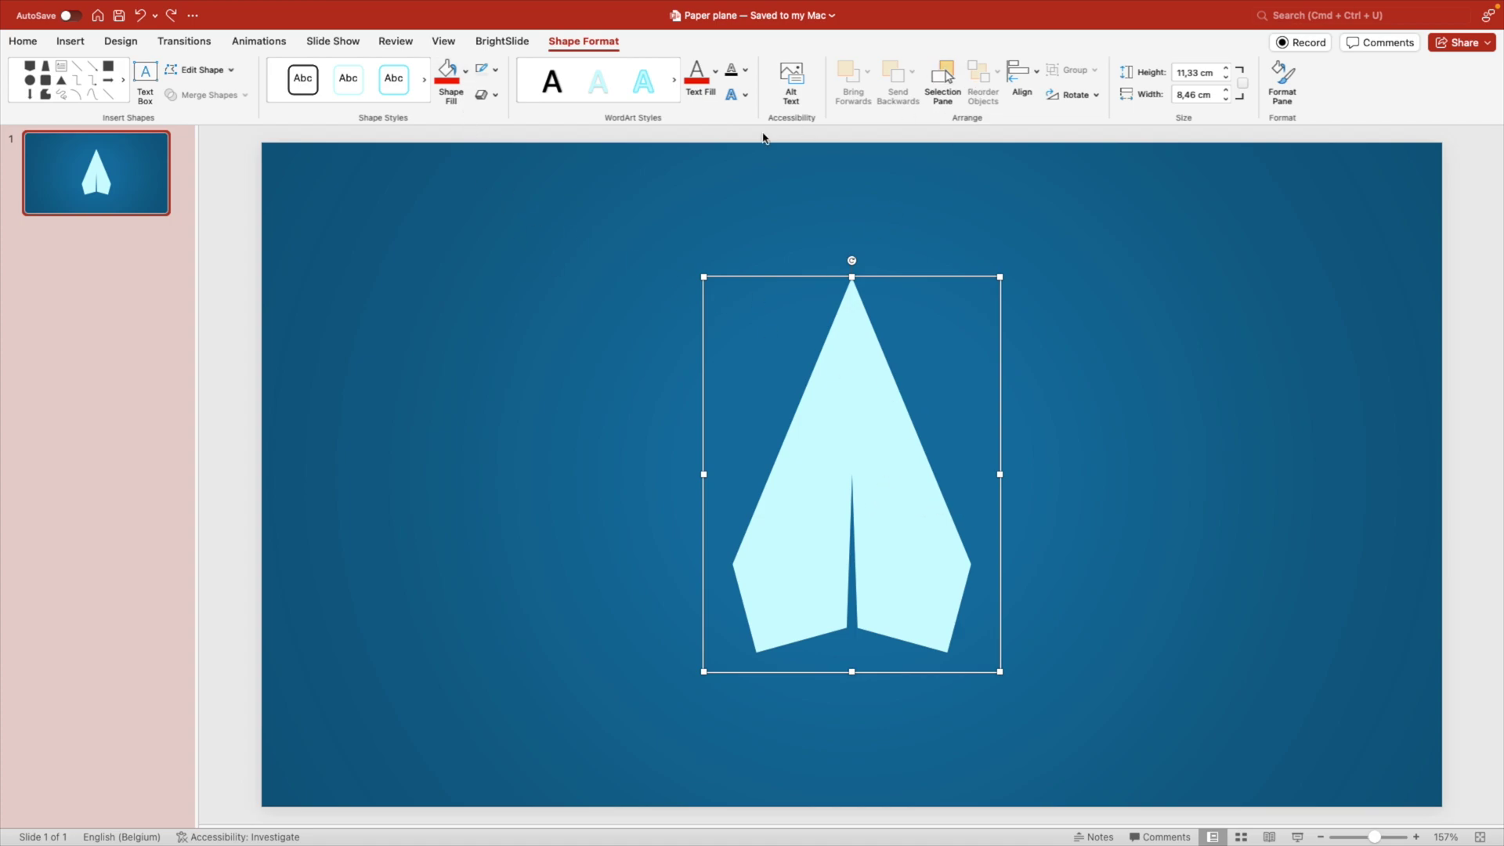
# Cover the plane's right half with a rectangle and subtract it, keeping the left half.
pyautogui.click(109, 66)
pyautogui.moveTo(1078, 263); pyautogui.dragTo(1302, 741)
pyautogui.moveTo(1225, 621); pyautogui.dragTo(1010, 601)
pyautogui.click(797, 480)
pyautogui.keyDown('shift'); pyautogui.click(1047, 269); pyautogui.keyUp('shift')
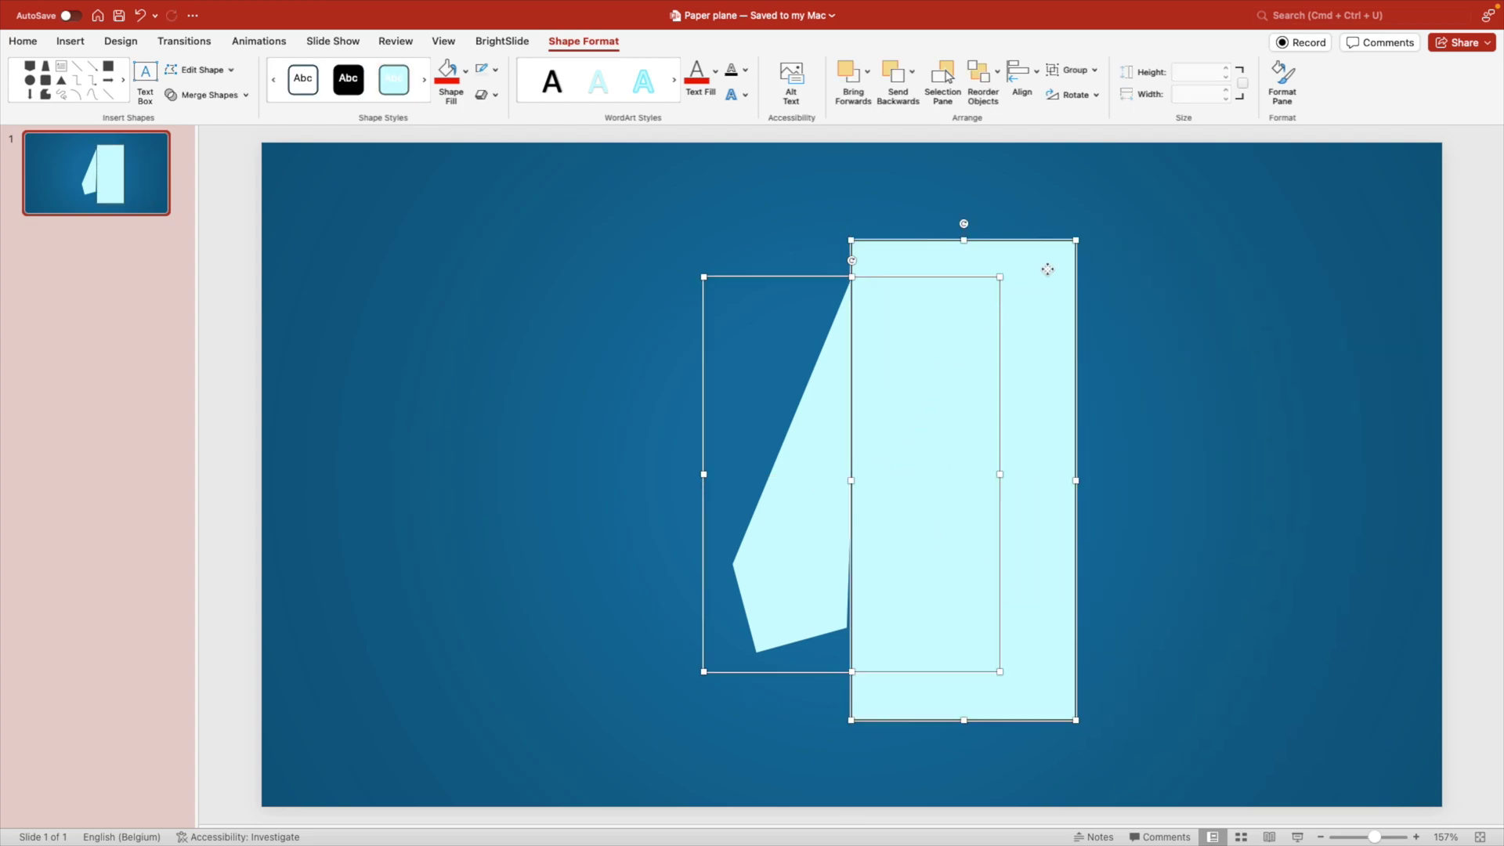
pyautogui.click(226, 96)
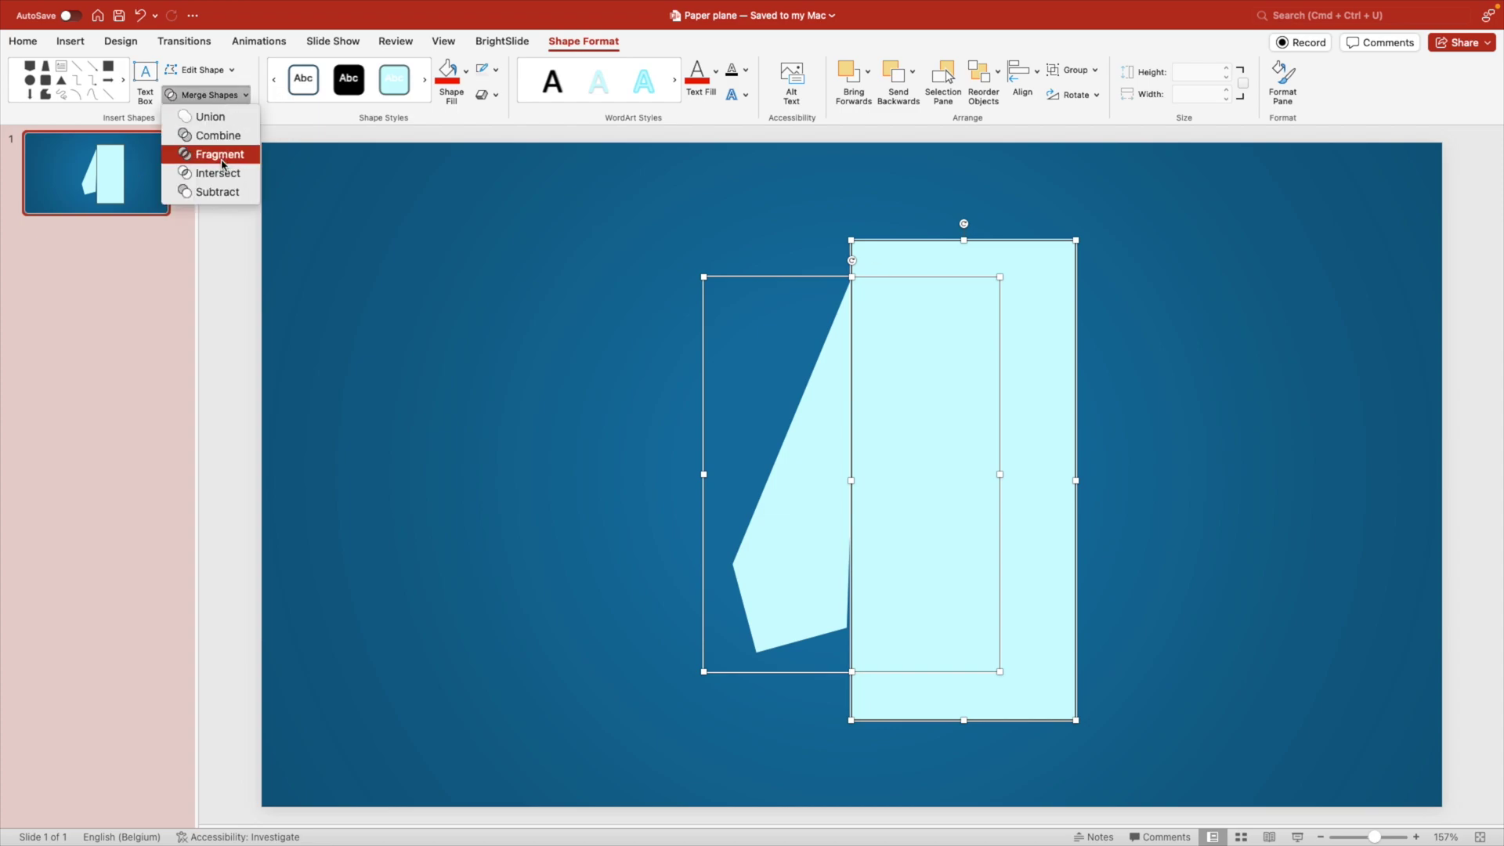
pyautogui.click(217, 193)
# Duplicate the left half, flip it horizontally, and join it beside the original.
pyautogui.click(917, 465)
pyautogui.click(775, 544)
pyautogui.moveTo(776, 544); pyautogui.dragTo(955, 545)
pyautogui.click(1071, 94)
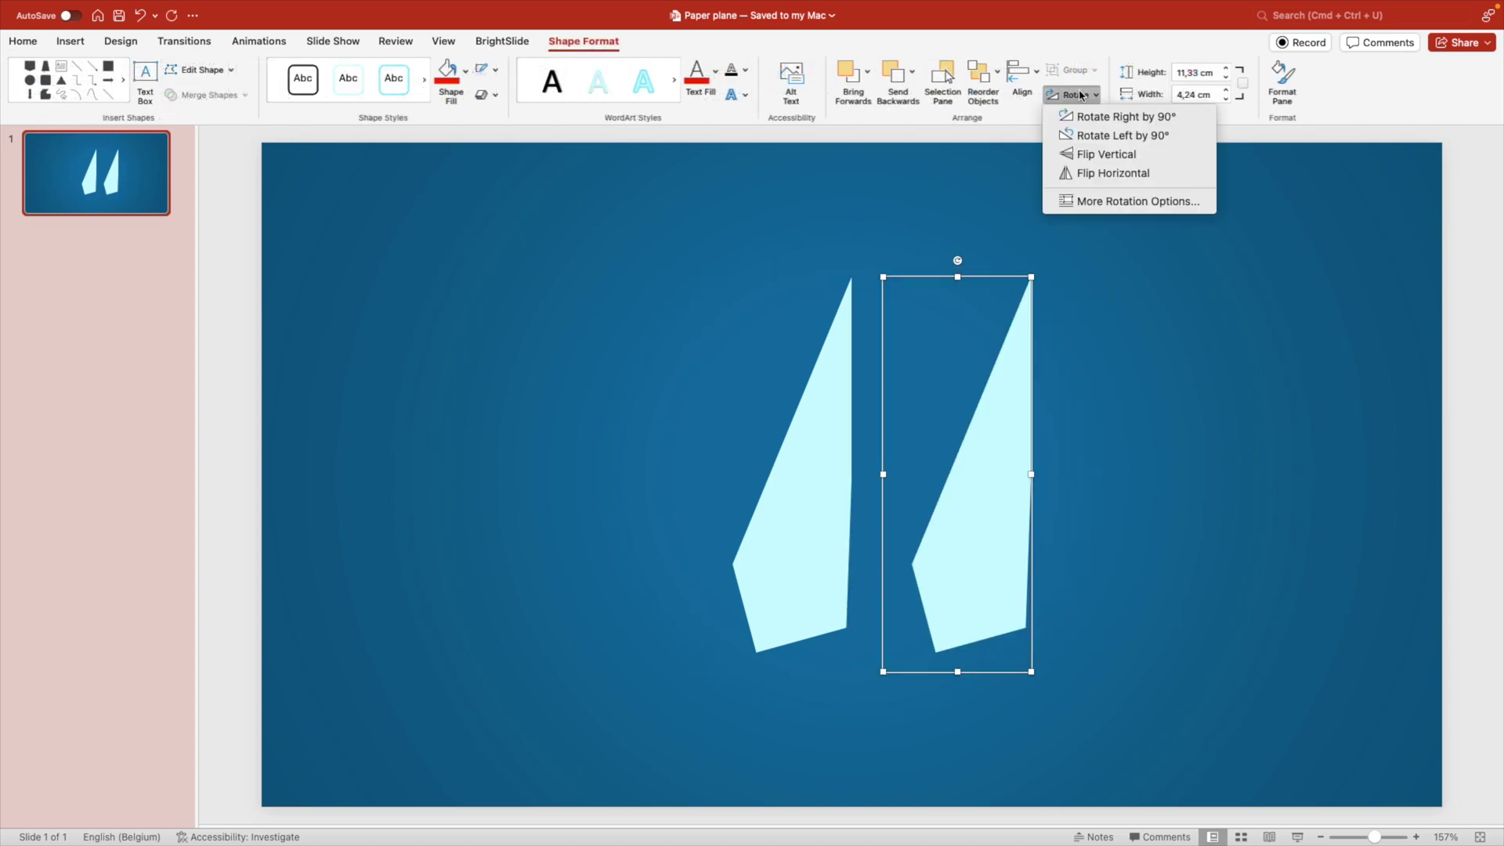
pyautogui.click(1122, 174)
pyautogui.moveTo(906, 497); pyautogui.dragTo(881, 497)
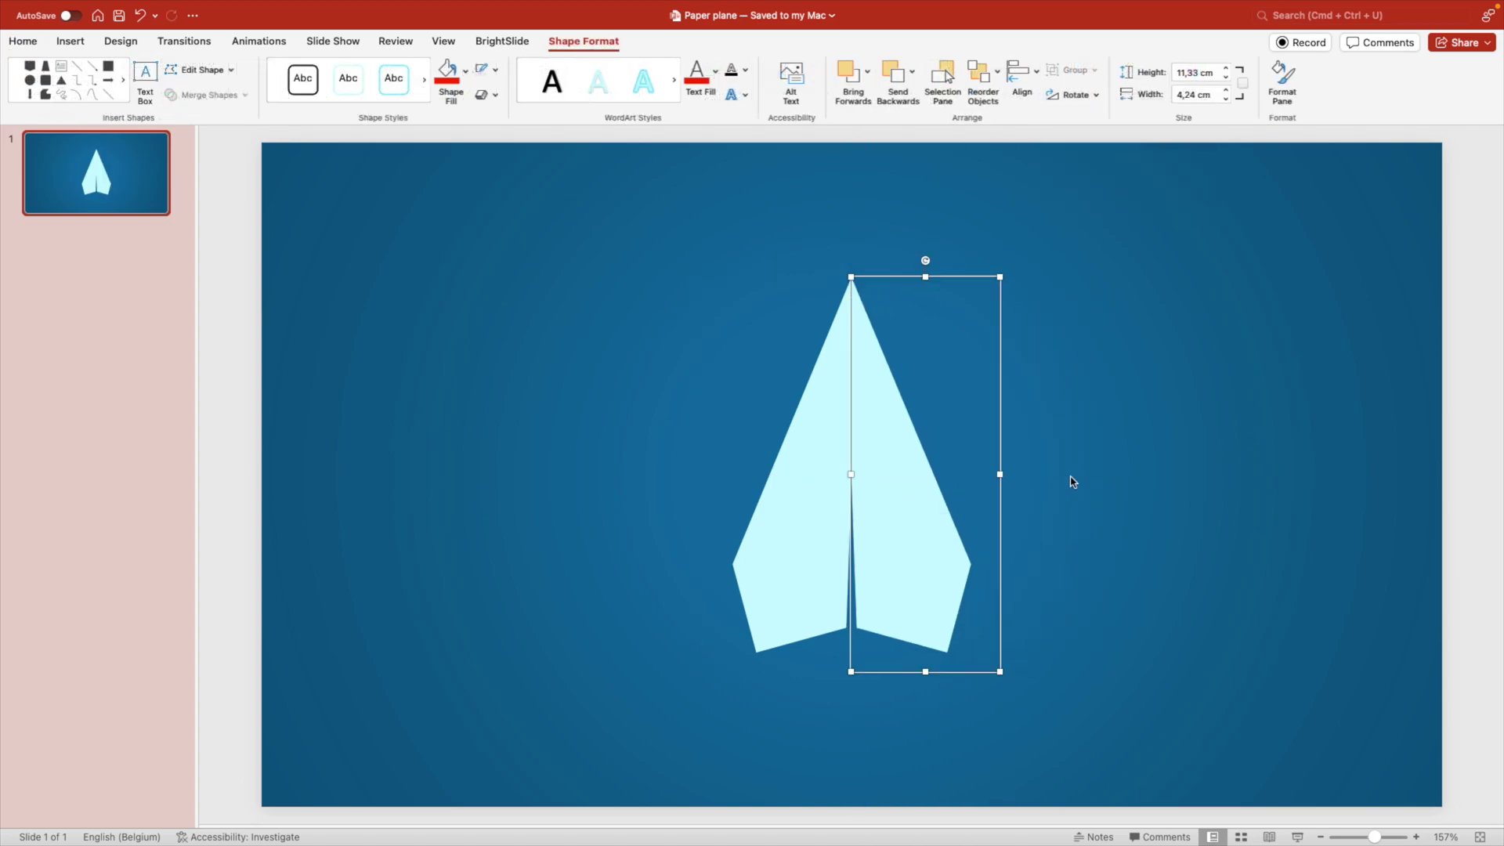
# Set the left plane half's solid fill to white in Format Shape.
pyautogui.rightClick(892, 495)
pyautogui.click(979, 675)
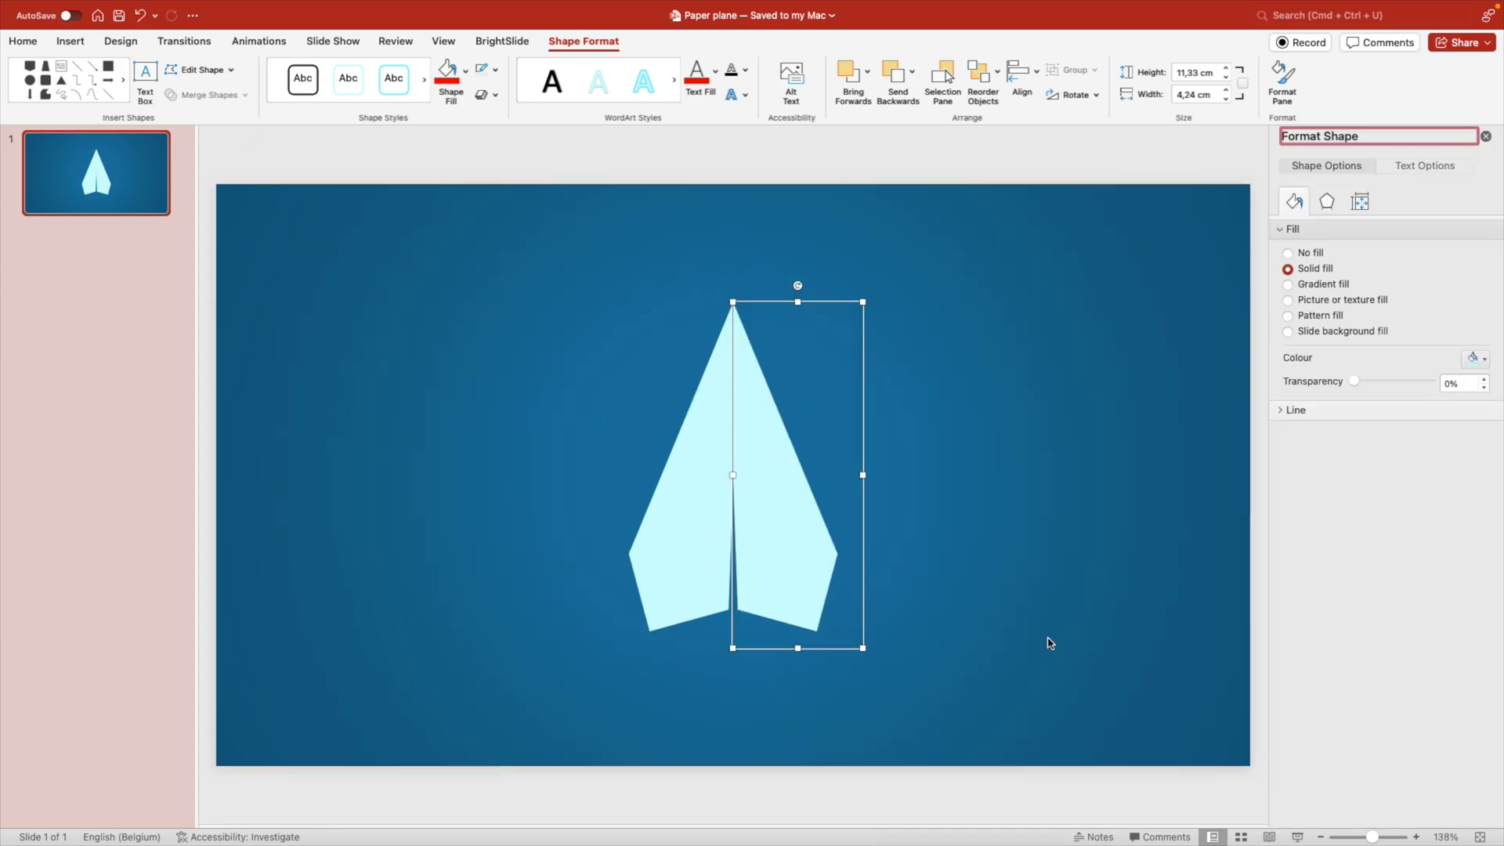
pyautogui.click(1474, 359)
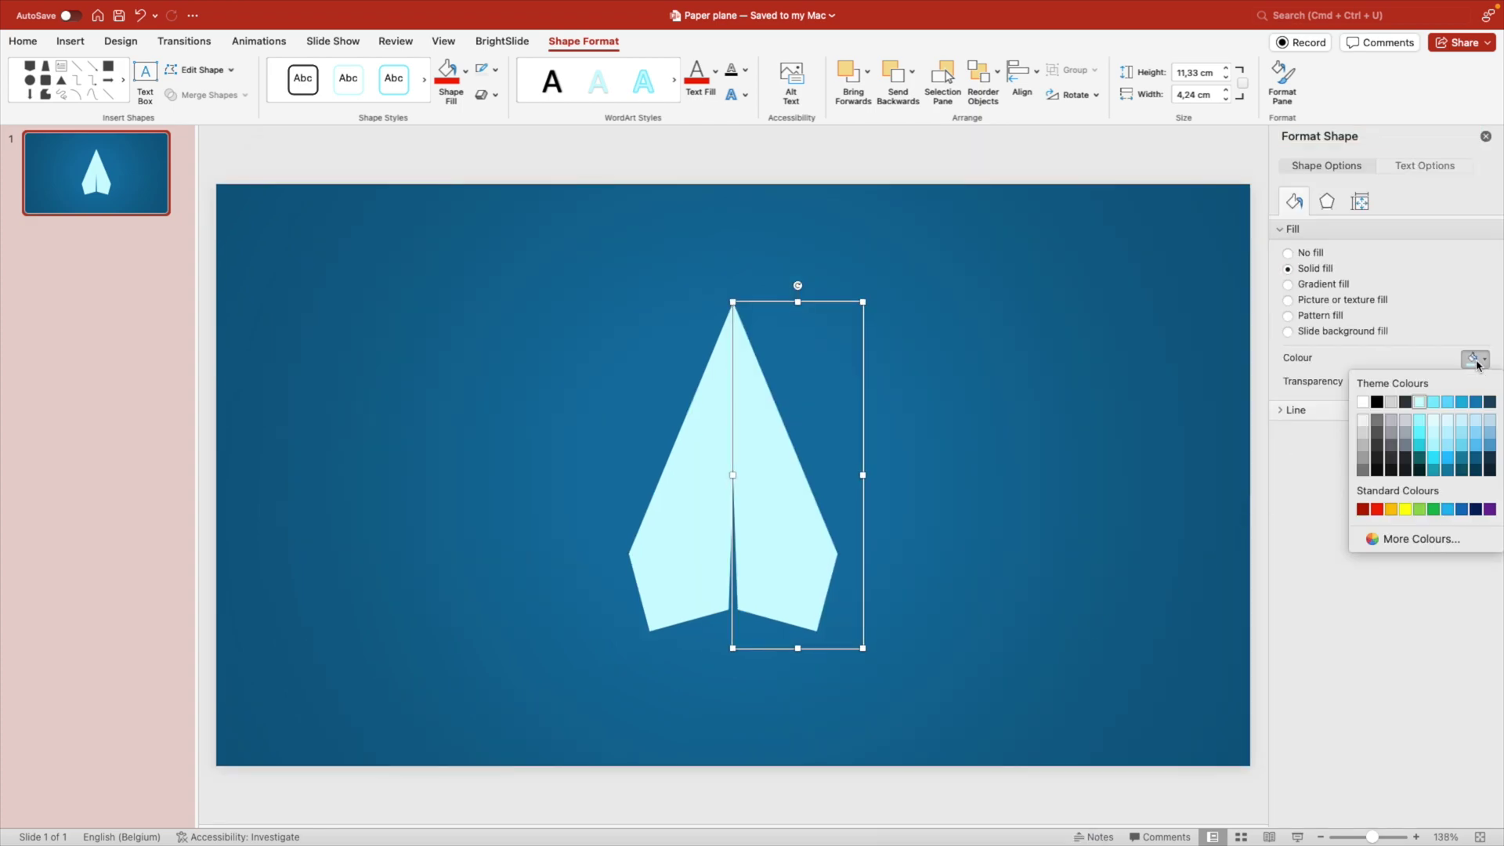
pyautogui.click(1419, 404)
pyautogui.click(709, 537)
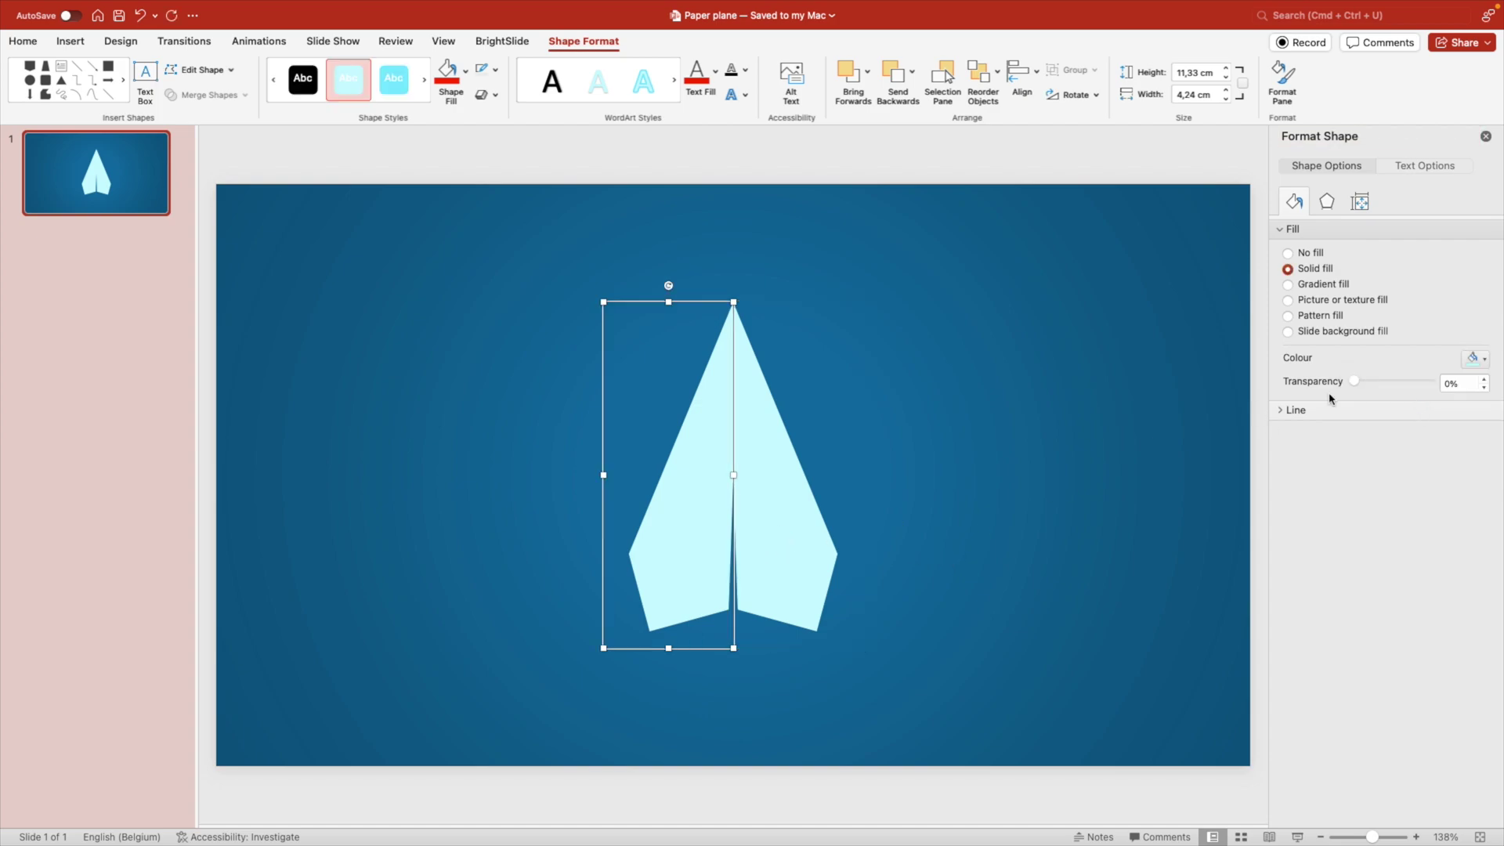
pyautogui.click(1473, 358)
pyautogui.click(1362, 403)
pyautogui.click(1020, 451)
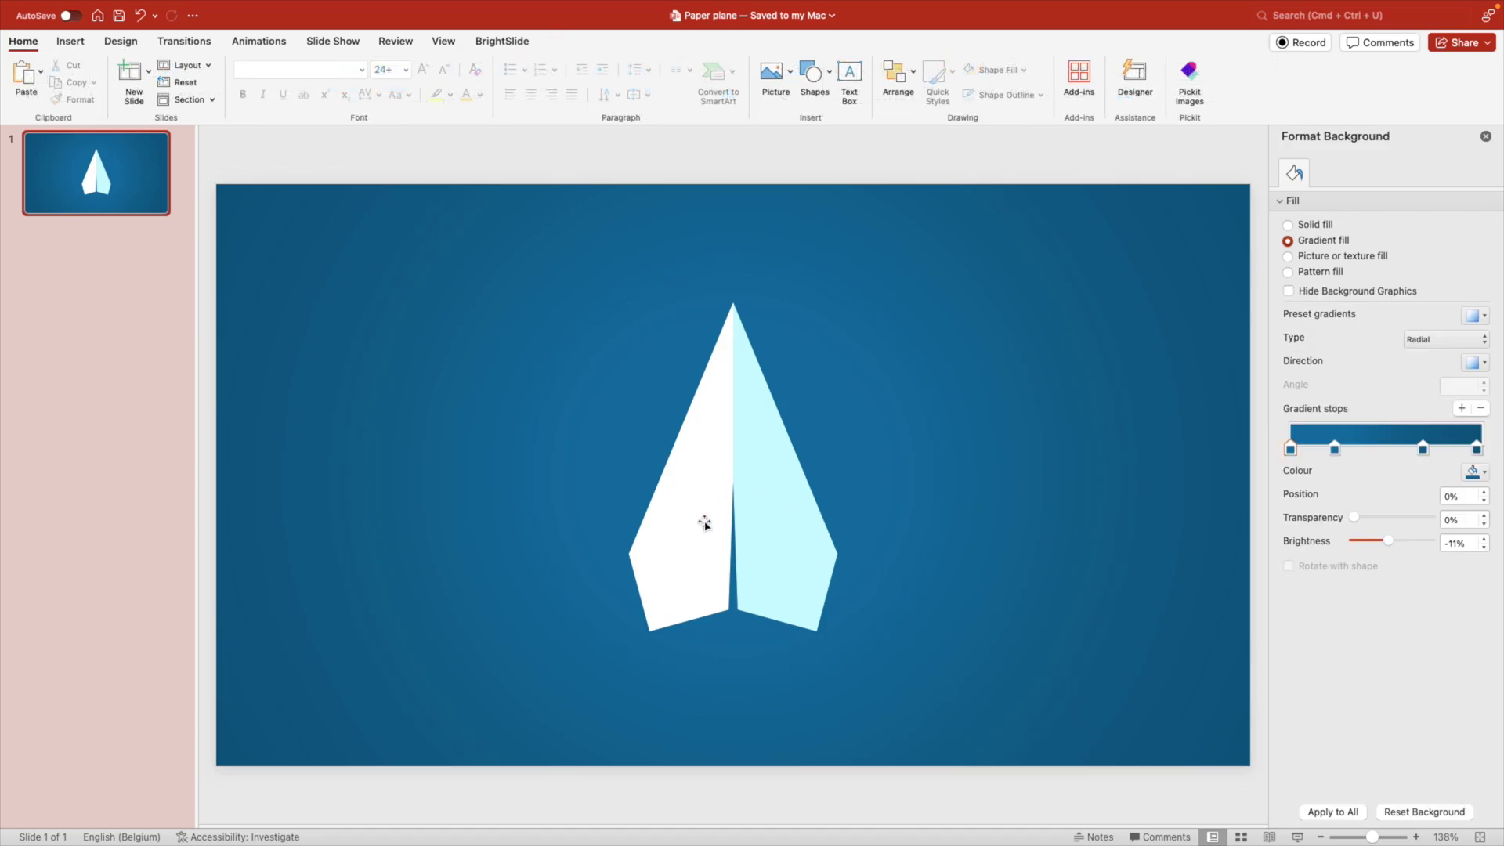
# Group the white and cyan halves into one plane.
pyautogui.click(759, 491)
pyautogui.keyDown('shift'); pyautogui.click(675, 482); pyautogui.keyUp('shift')
pyautogui.rightClick(789, 440)
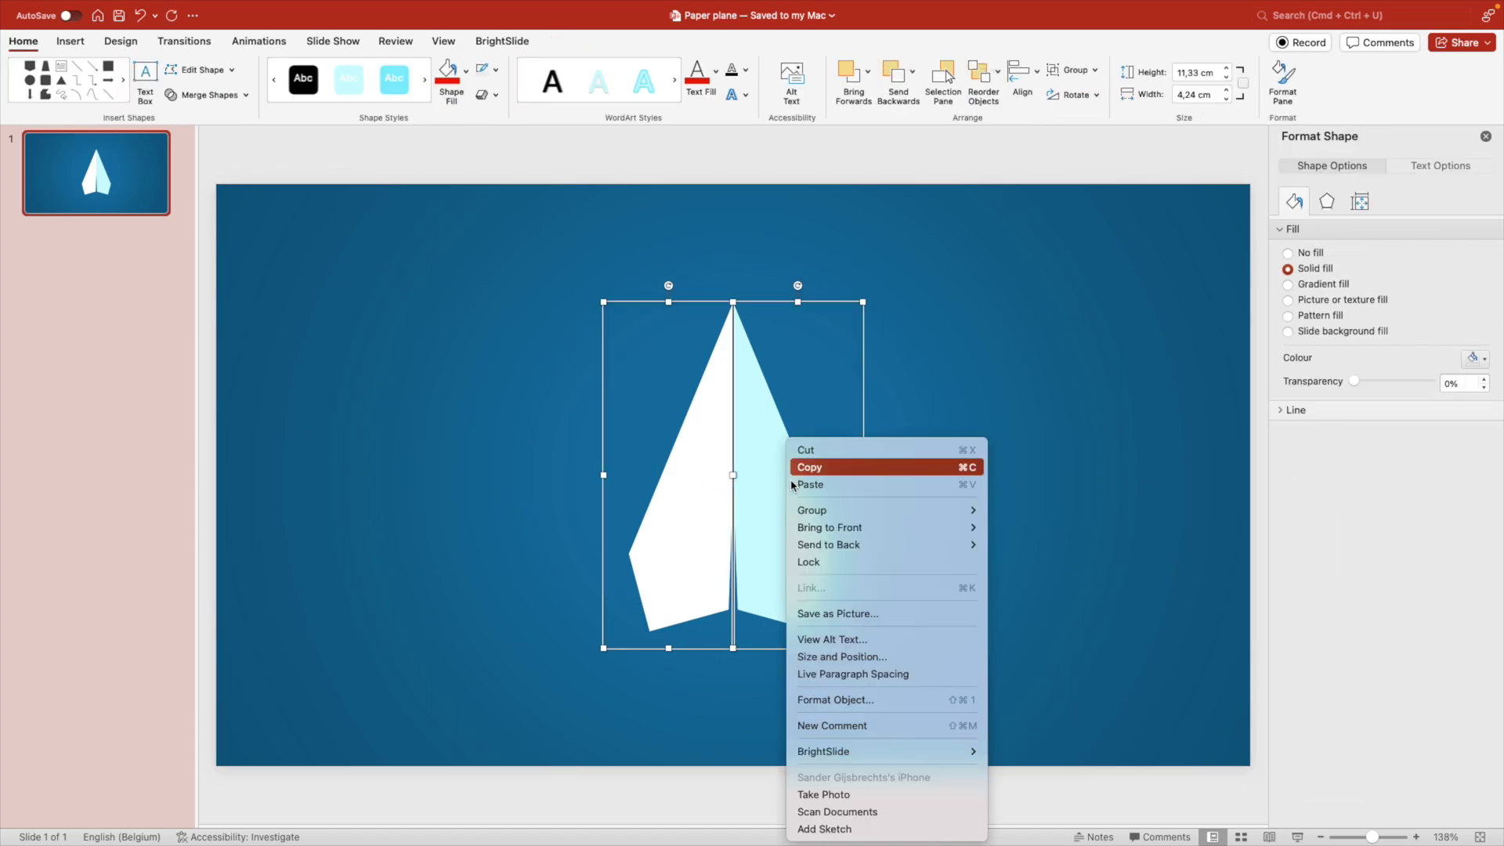
pyautogui.moveTo(887, 513)
pyautogui.click(1009, 510)
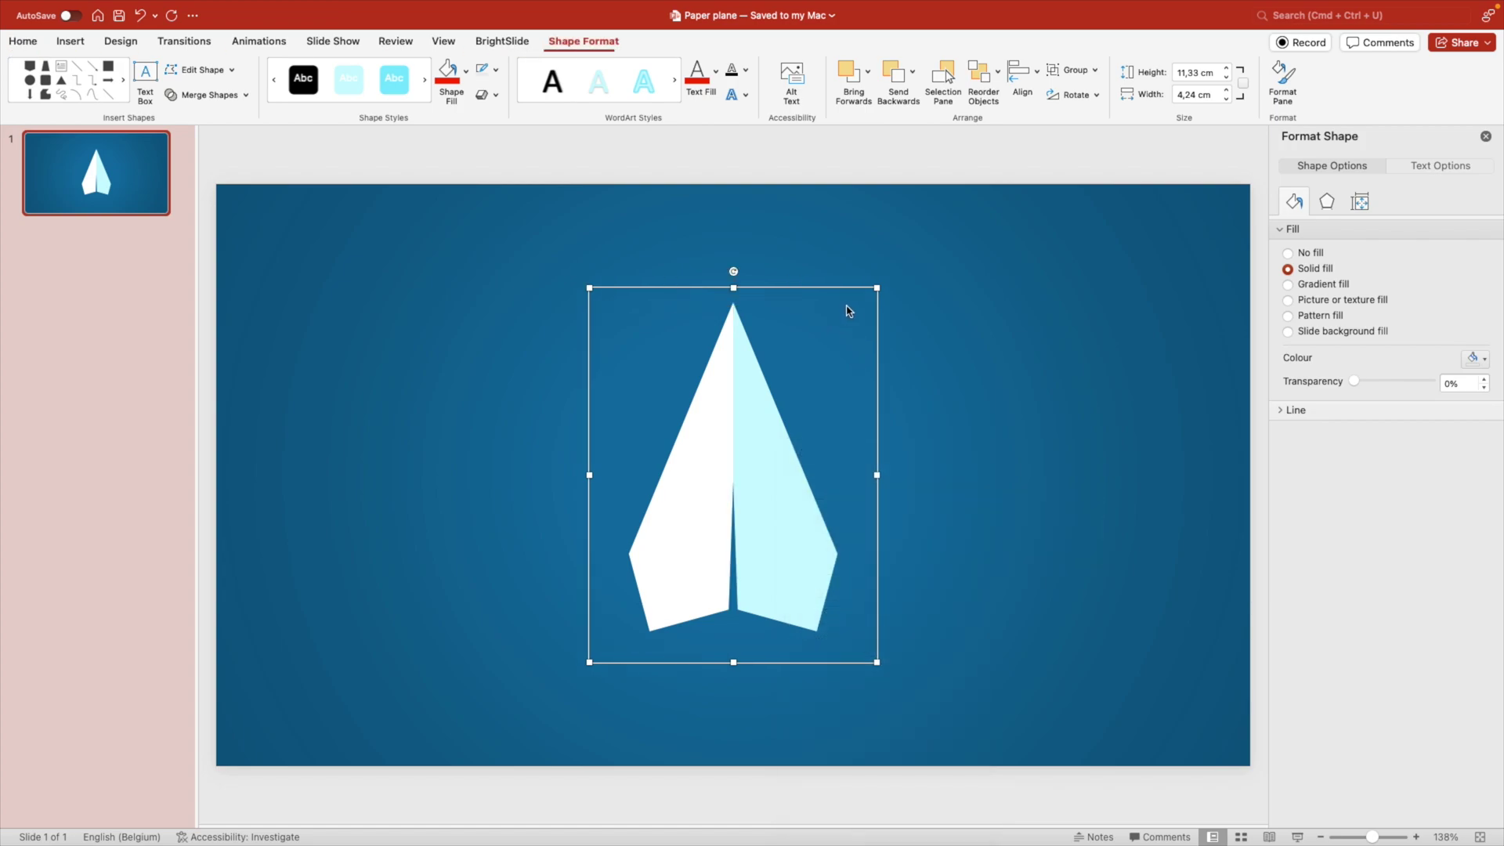
# Try resizing and rotating the grouped plane, then undo the change.
pyautogui.moveTo(862, 302); pyautogui.dragTo(827, 466)
pyautogui.moveTo(744, 537); pyautogui.dragTo(756, 485)
pyautogui.press('super+z')
pyautogui.press('super+z')
pyautogui.press('super+z')
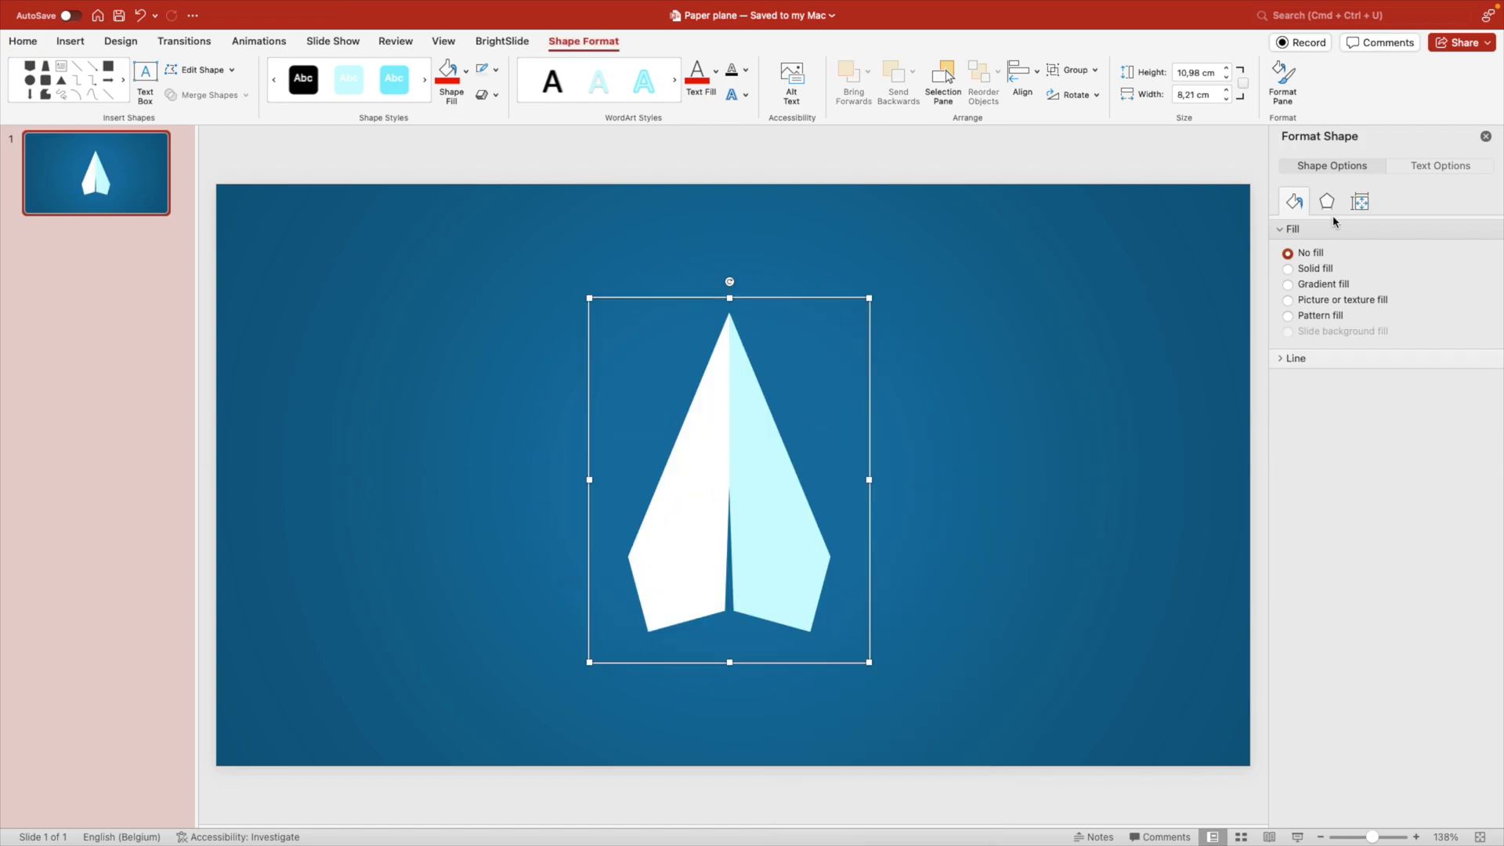
pyautogui.click(1327, 203)
# Apply the first Outer shadow preset with 70% transparency, 11 pt blur, 6 pt distance.
pyautogui.click(1297, 230)
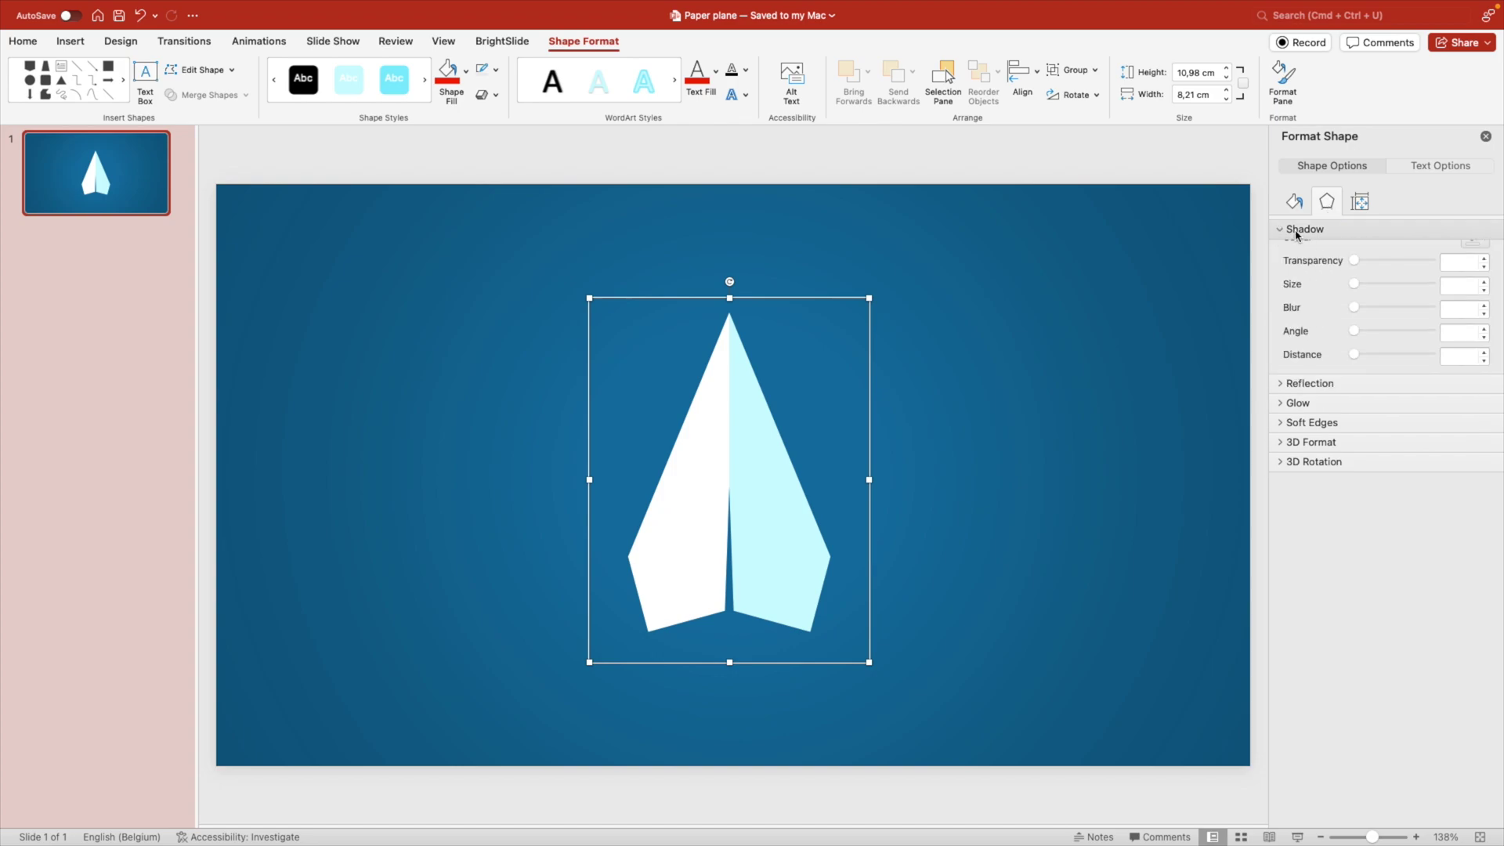
pyautogui.click(1475, 256)
pyautogui.click(1362, 384)
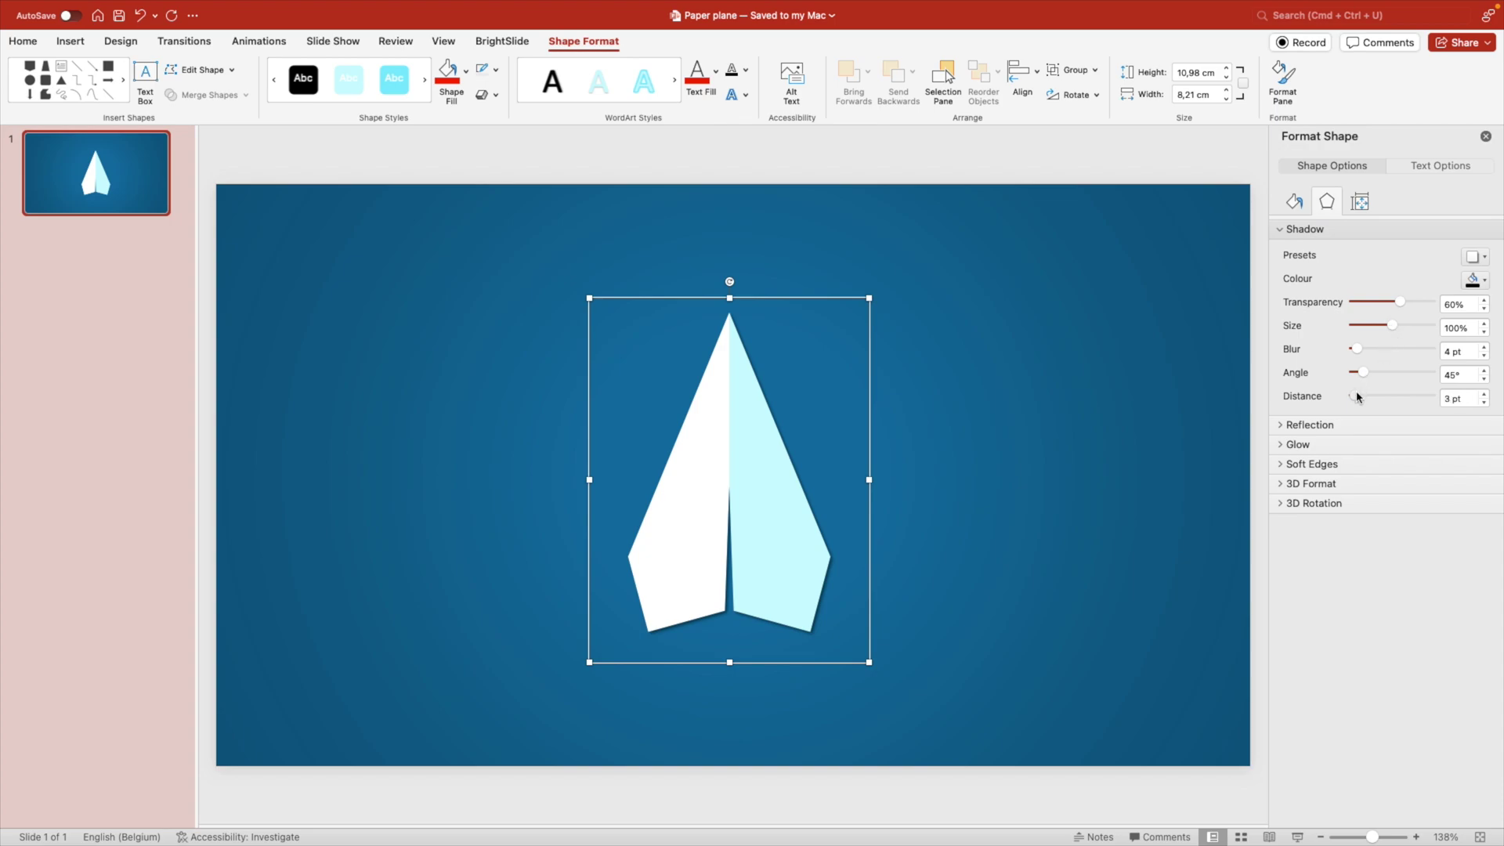
pyautogui.moveTo(1357, 397); pyautogui.dragTo(1362, 354)
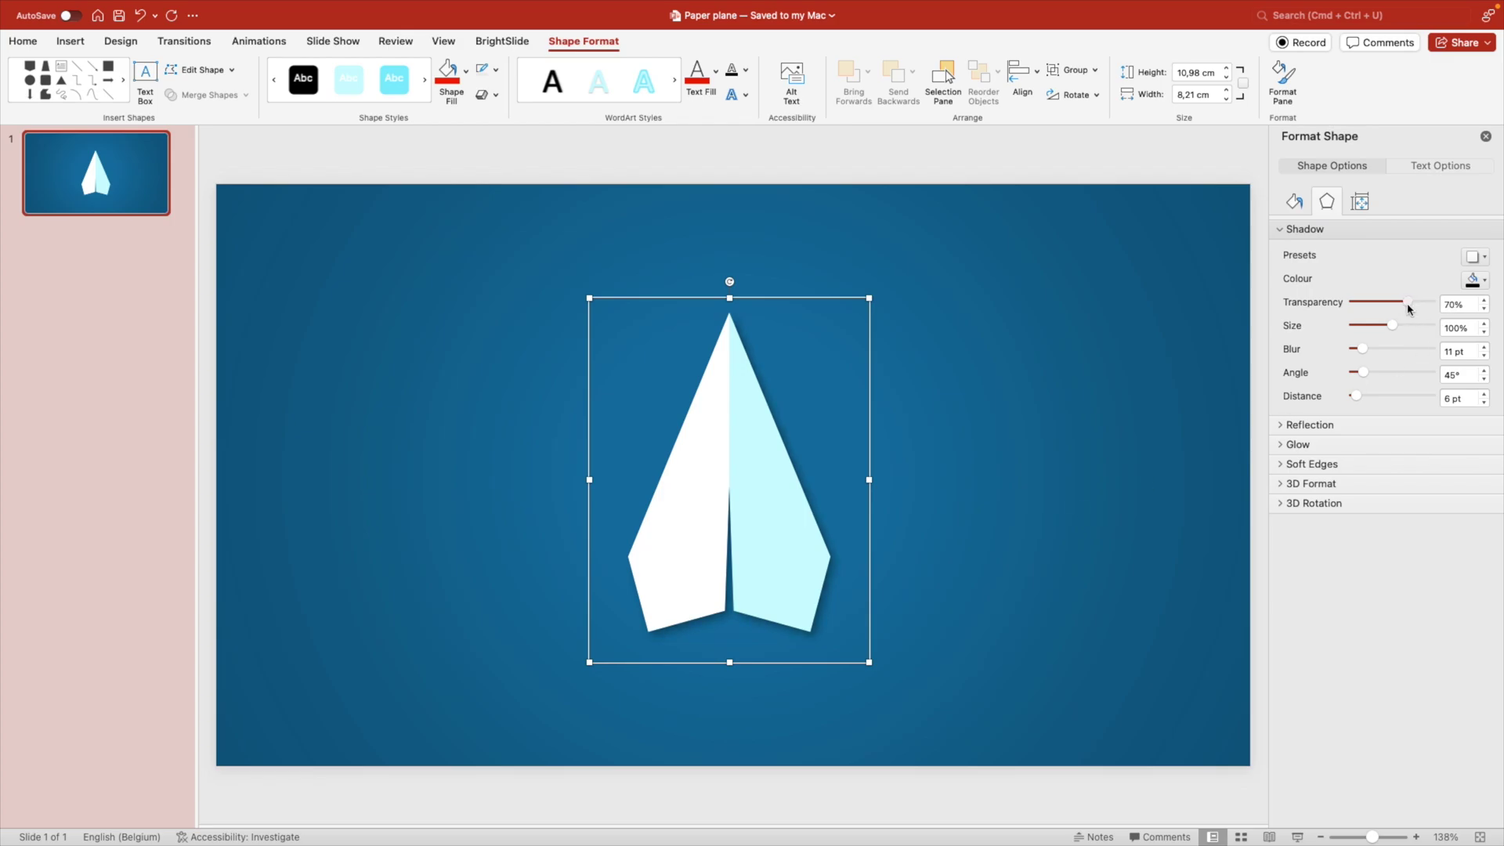
pyautogui.click(1116, 468)
pyautogui.click(771, 489)
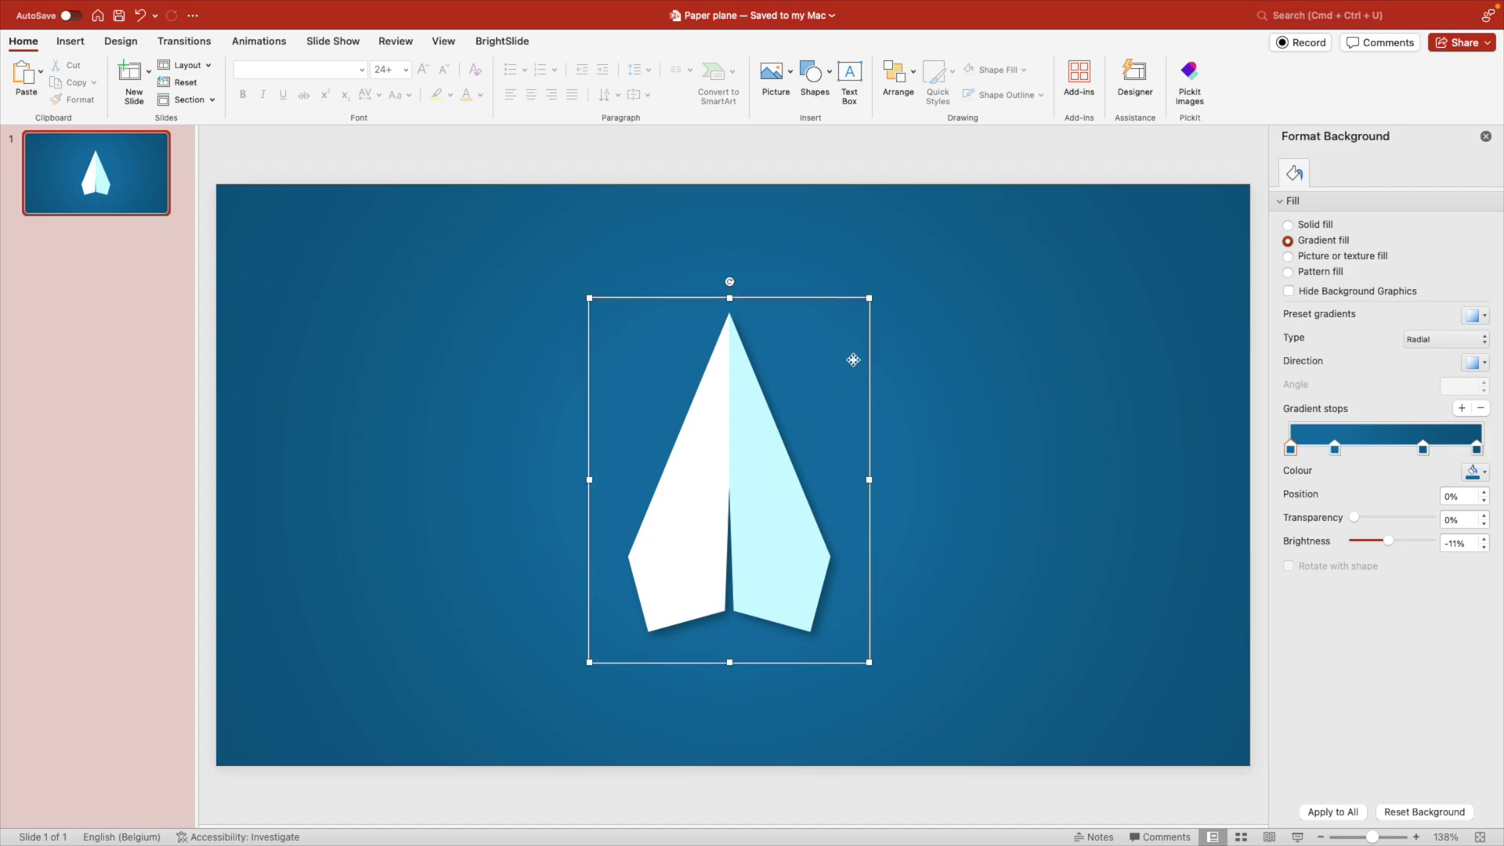
# Close the Format Shape pane and reposition the plane on the slide.
pyautogui.click(1486, 137)
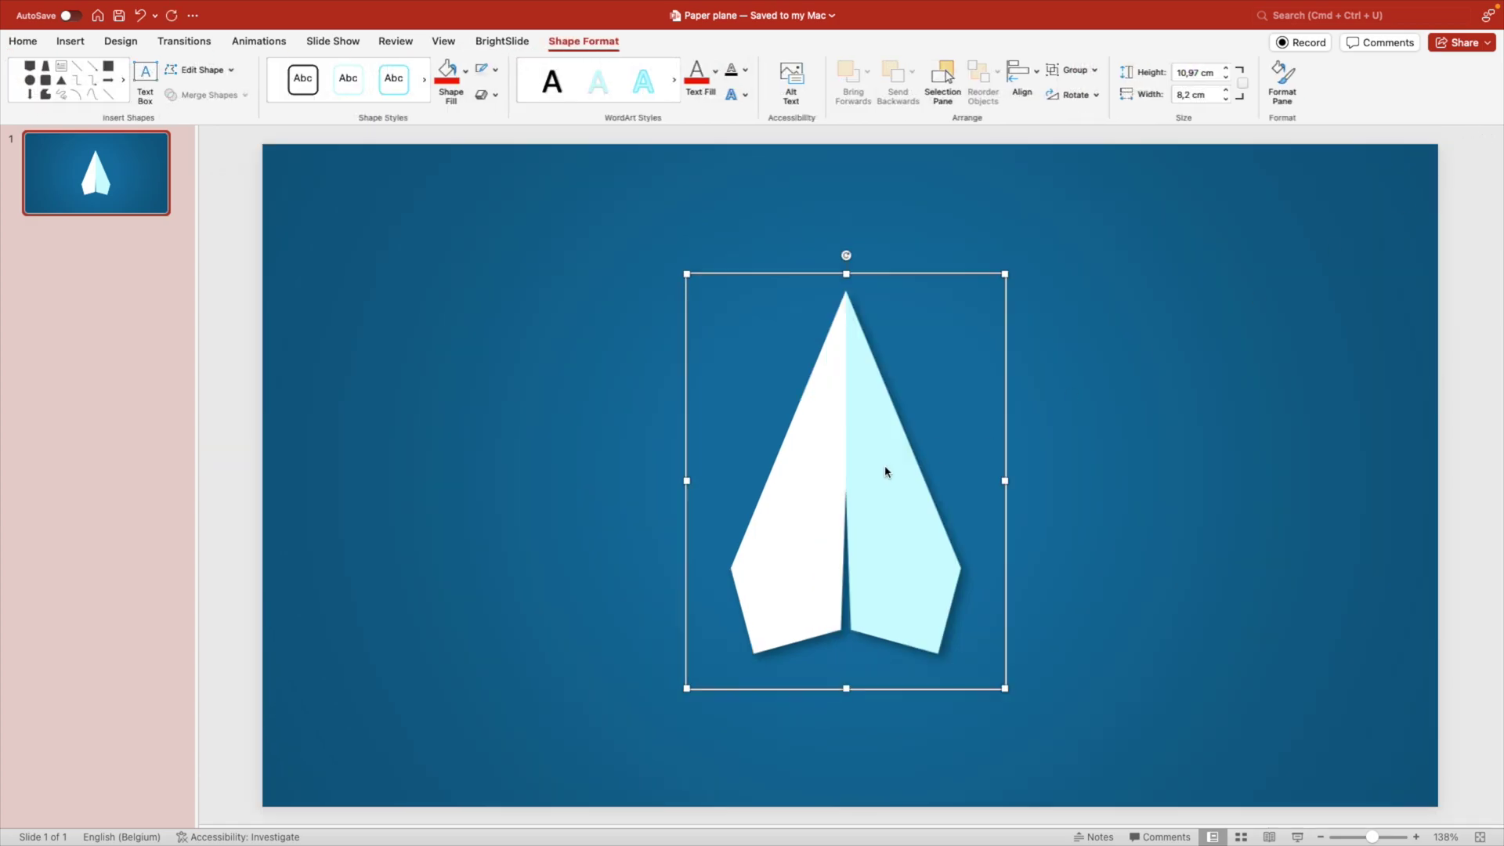
pyautogui.moveTo(879, 470)
pyautogui.mouseDown()
pyautogui.moveTo(892, 448)
pyautogui.moveTo(868, 455)
pyautogui.mouseUp()
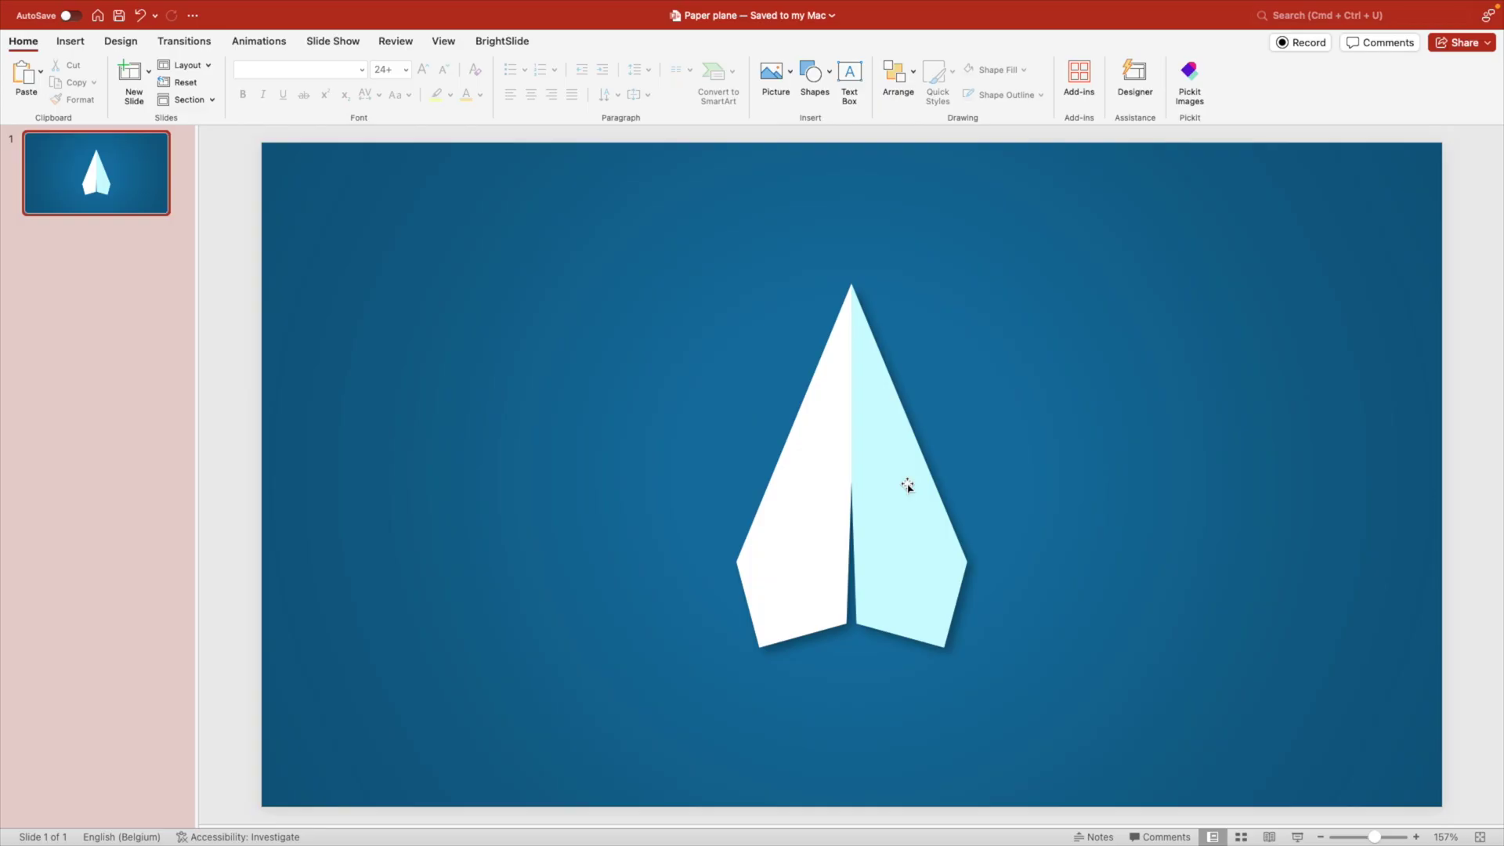
pyautogui.click(903, 485)
# Shrink the plane to 3,8 × 2,84 cm and move it up and left.
pyautogui.moveTo(1009, 267); pyautogui.dragTo(835, 495)
pyautogui.moveTo(778, 604); pyautogui.dragTo(586, 415)
pyautogui.moveTo(659, 296); pyautogui.dragTo(628, 325)
pyautogui.moveTo(570, 432); pyautogui.dragTo(650, 452)
# Add two plane copies stepping down to the right and select all three.
pyautogui.moveTo(655, 386); pyautogui.dragTo(645, 525)
pyautogui.moveTo(643, 467); pyautogui.dragTo(786, 578)
pyautogui.press('super+a')
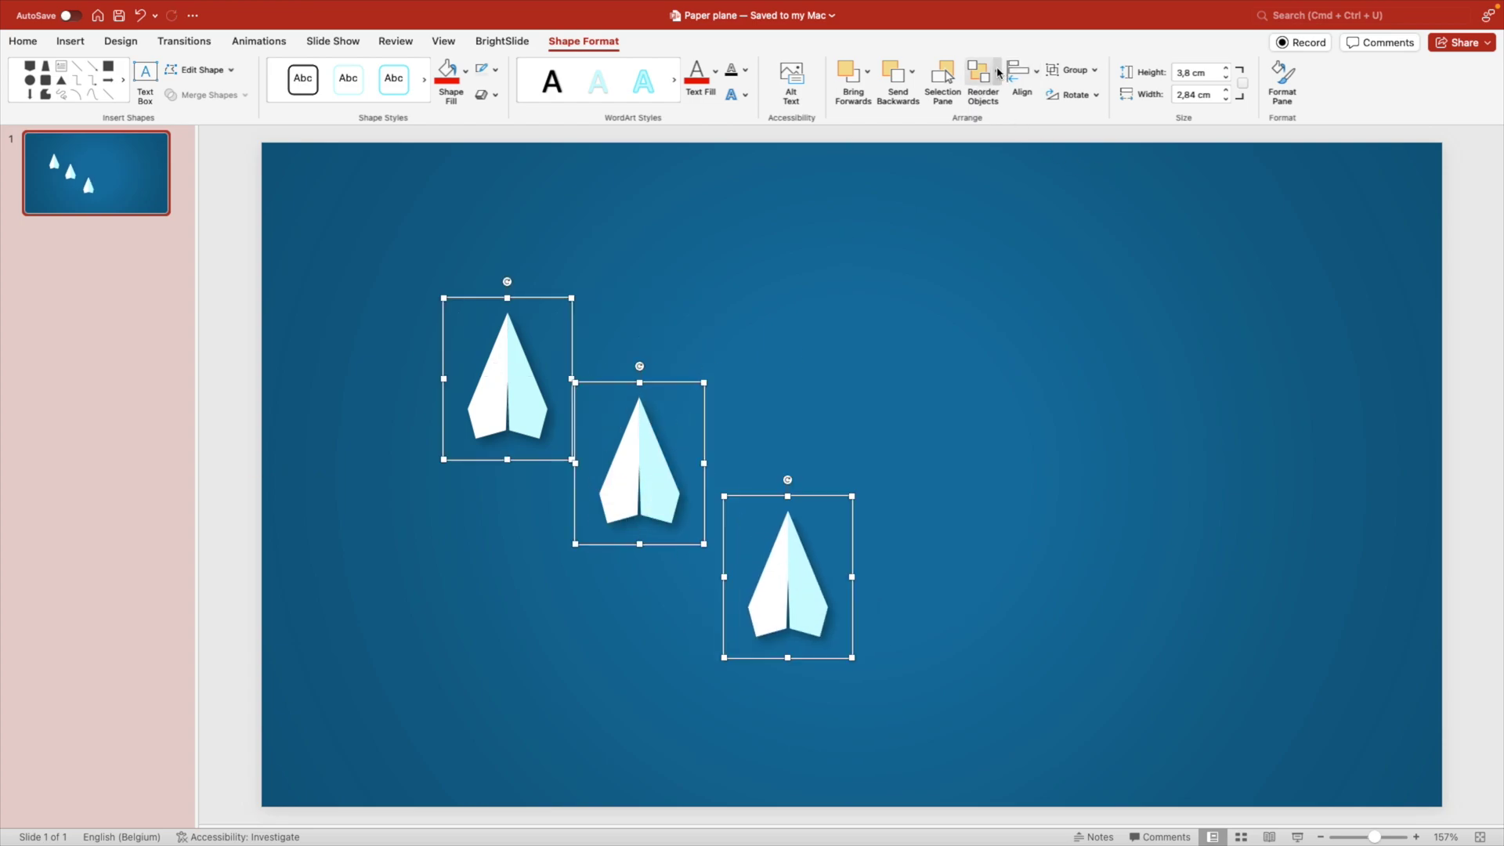
# Distribute the three planes vertically and horizontally.
pyautogui.click(1024, 72)
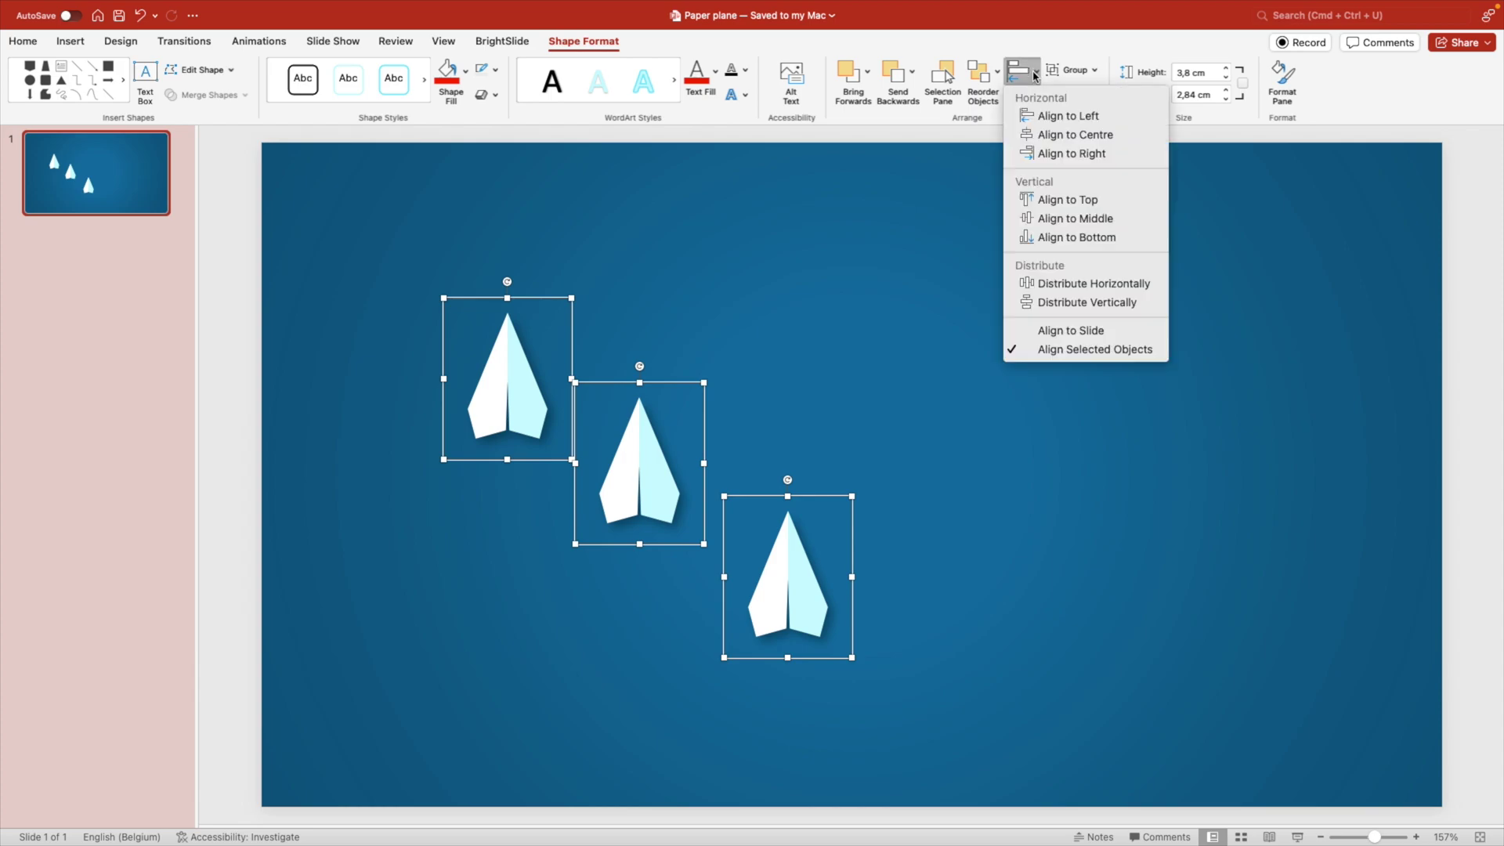
pyautogui.click(1080, 303)
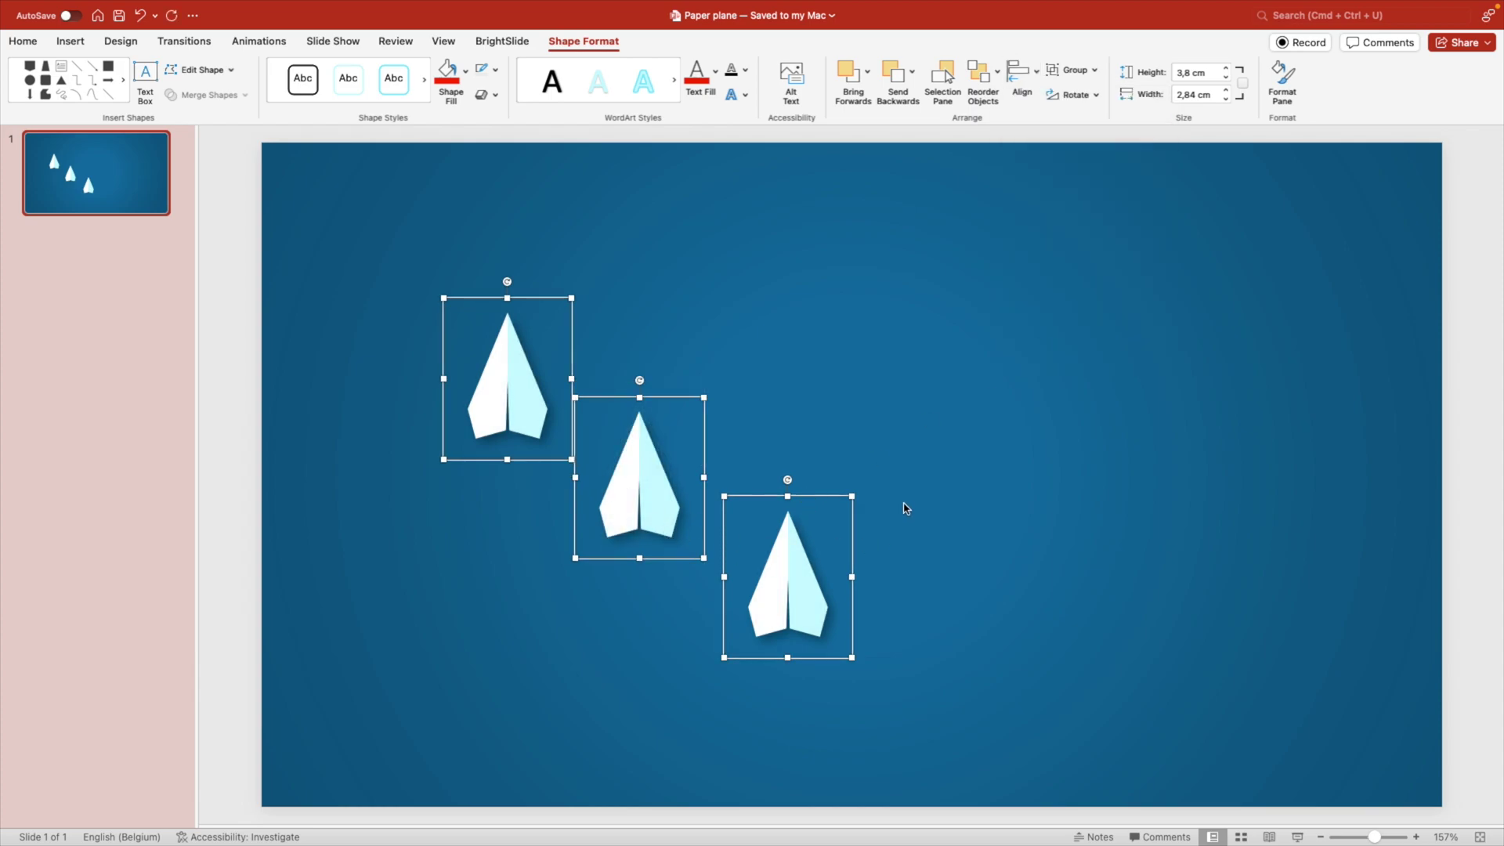
pyautogui.click(1028, 83)
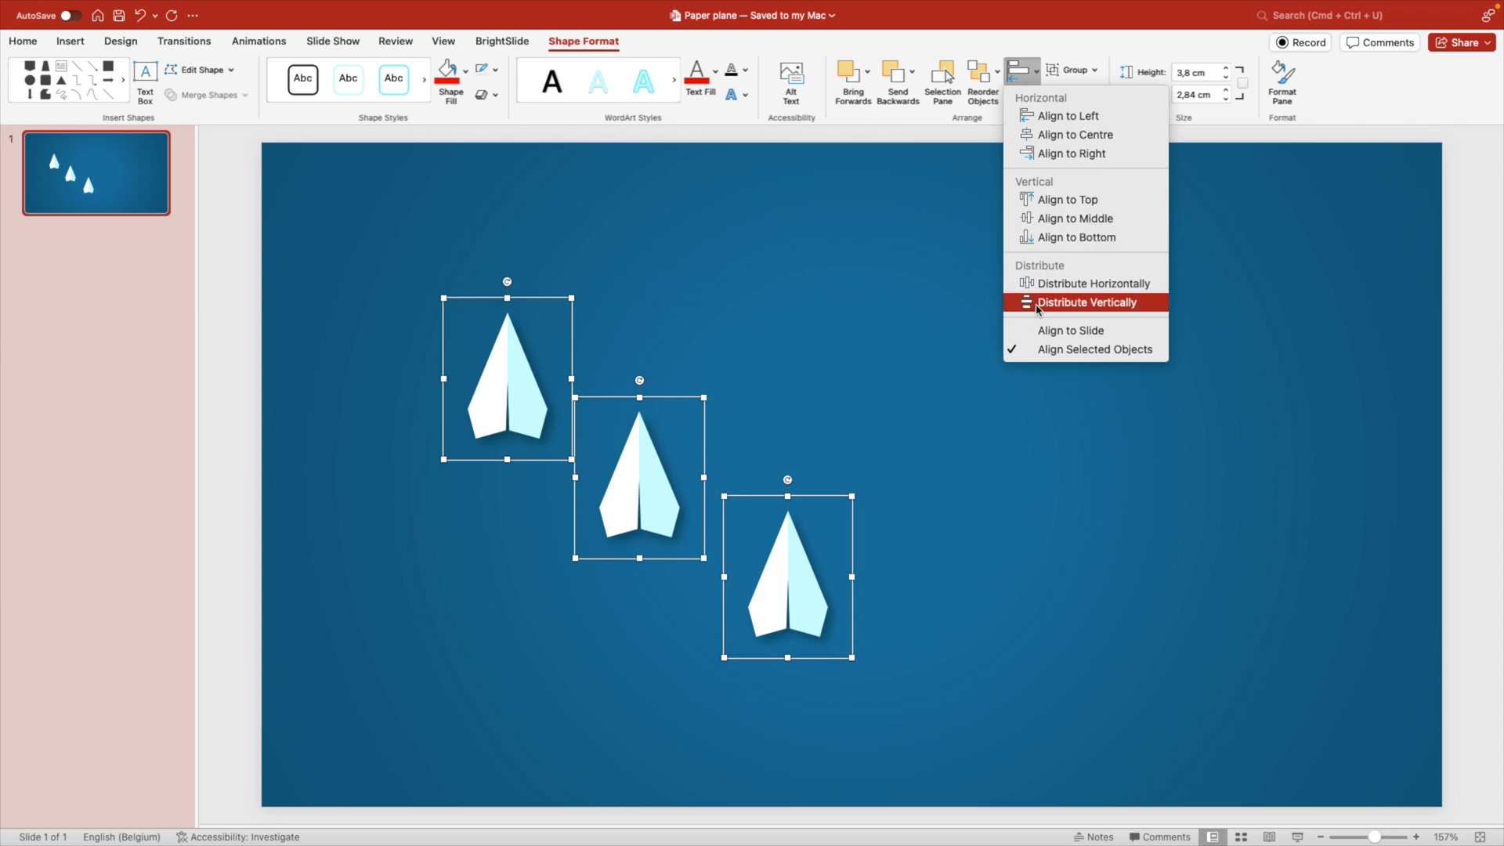
pyautogui.click(1070, 286)
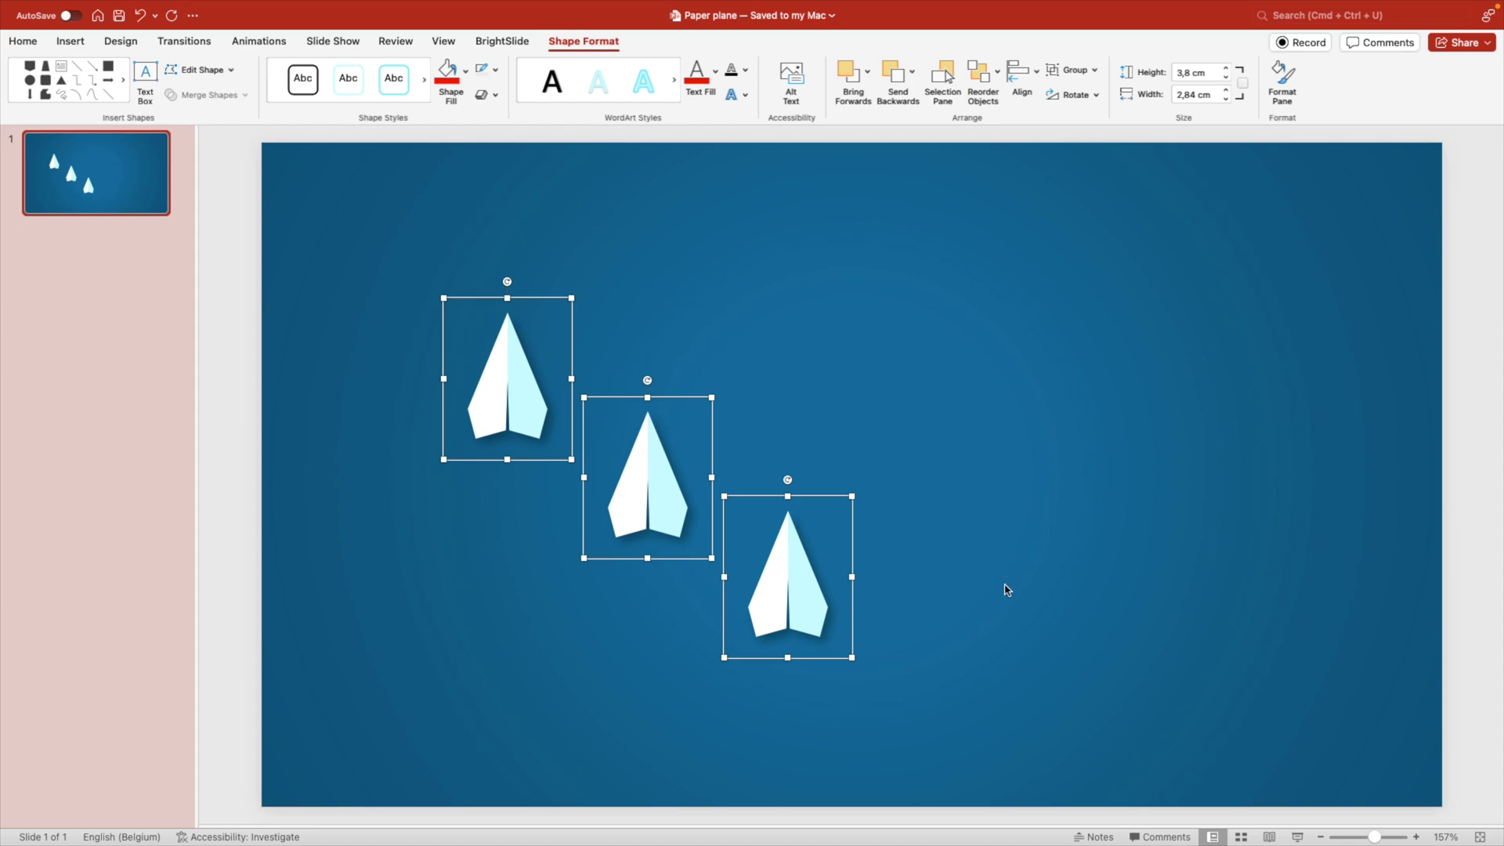
pyautogui.click(949, 578)
pyautogui.scroll(-3, 951, 578)
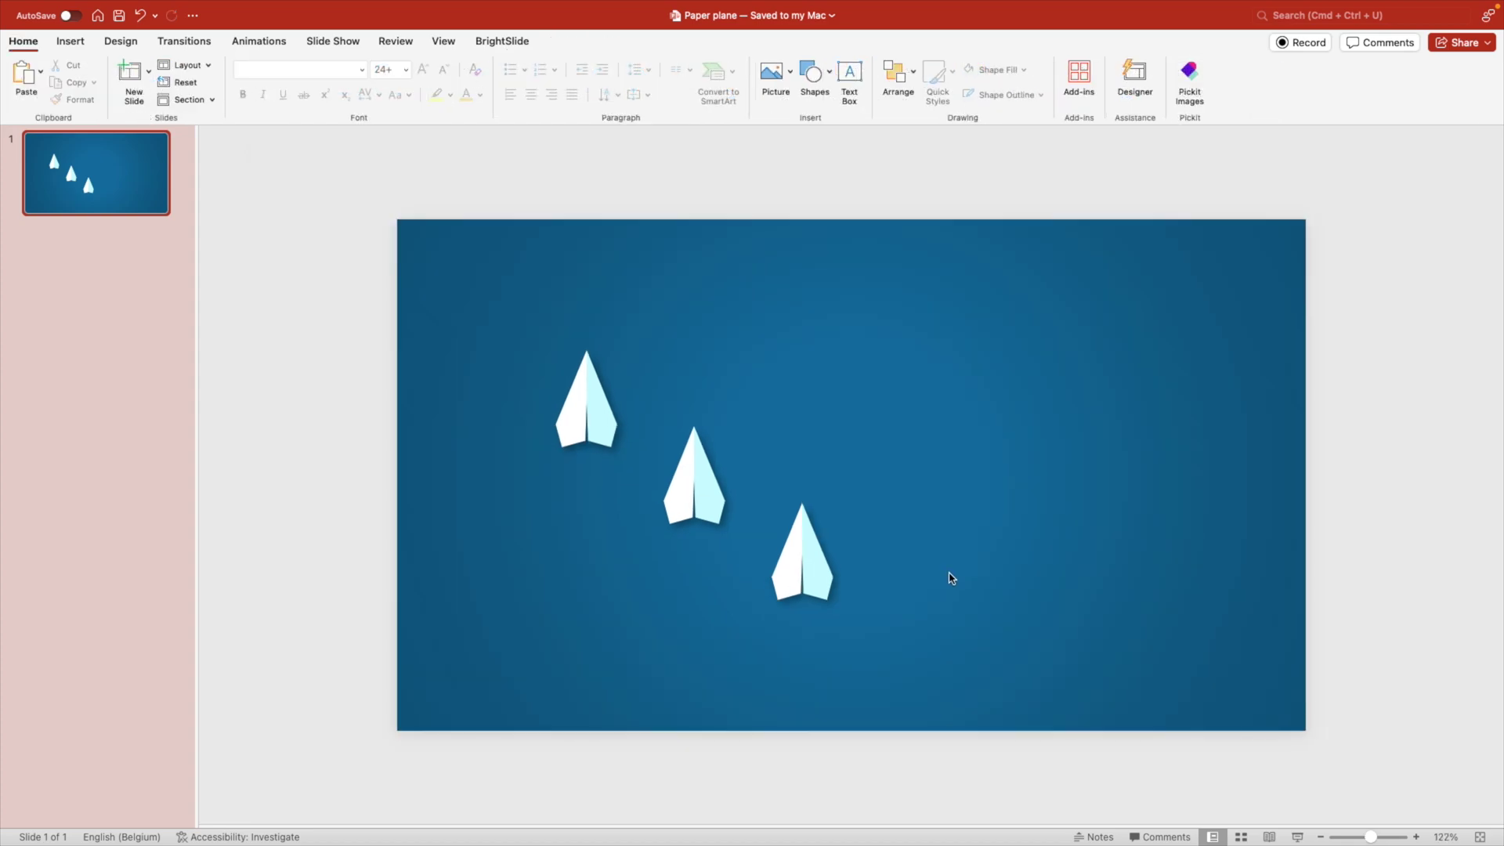
pyautogui.scroll(-3, 950, 501)
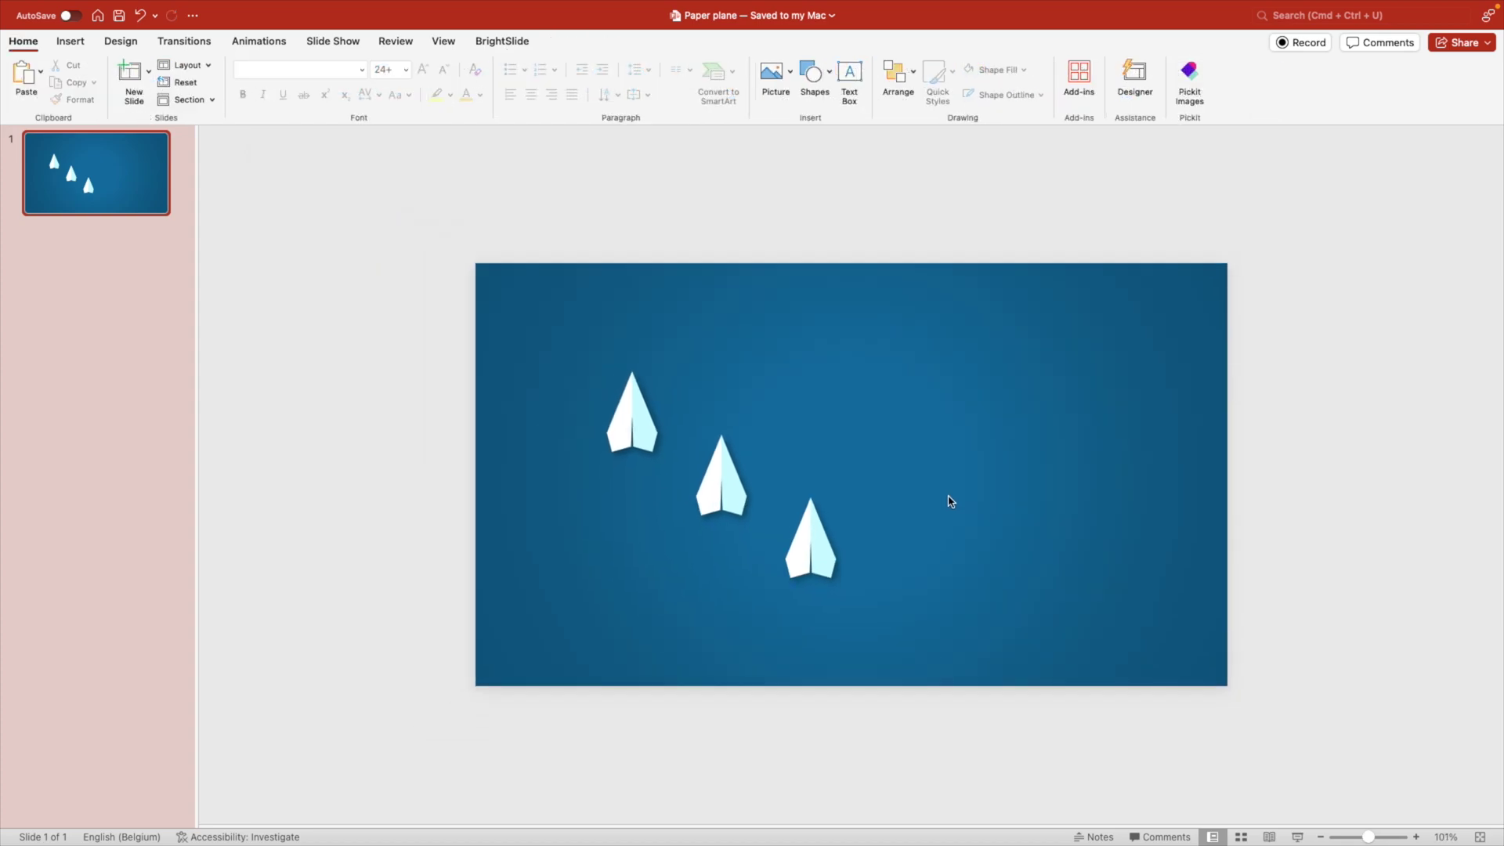
pyautogui.scroll(3, 950, 501)
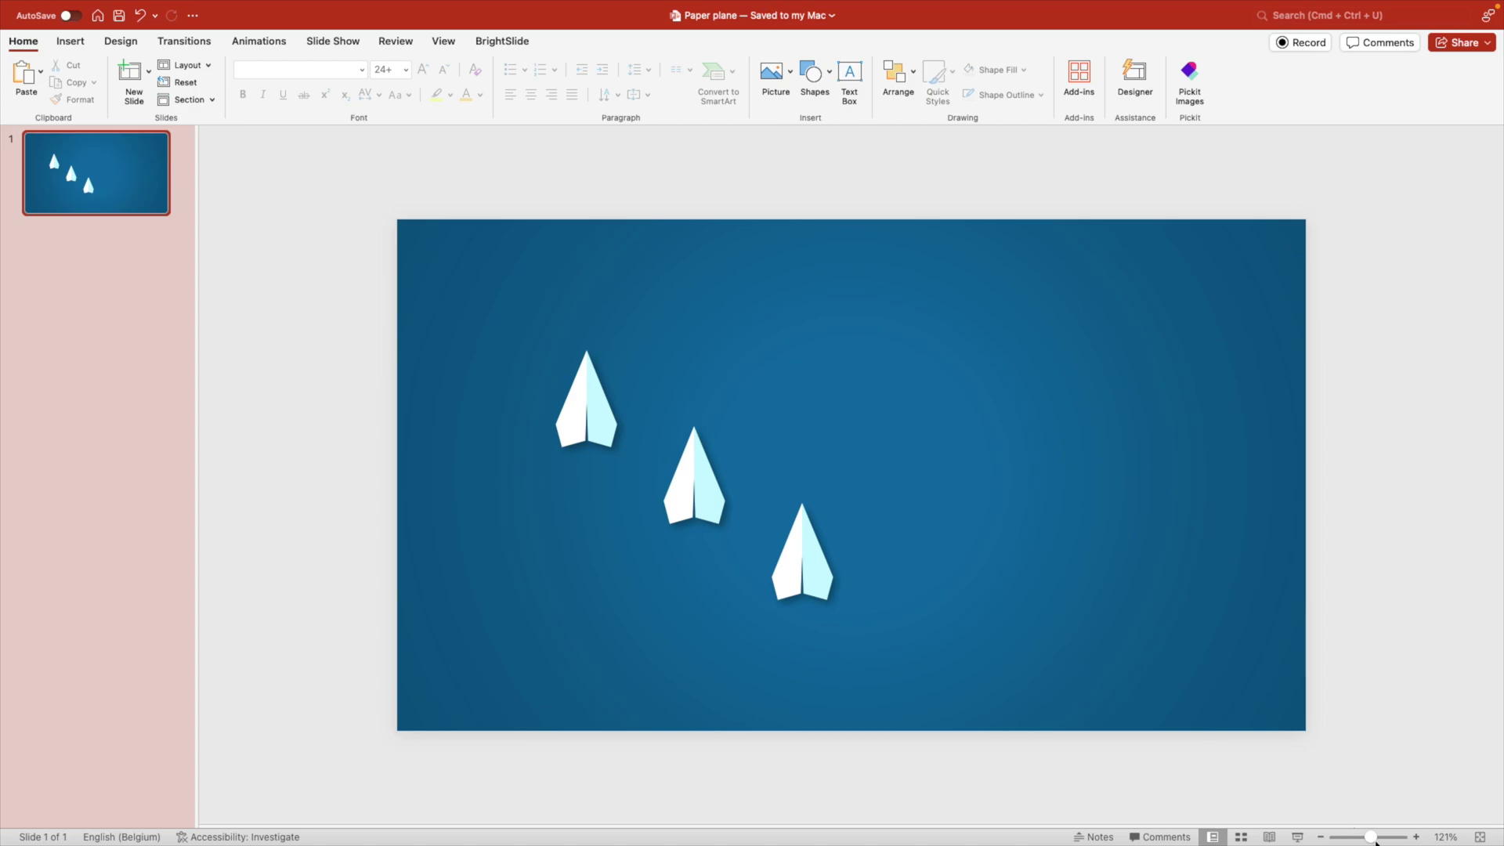
pyautogui.scroll(2, 1376, 842)
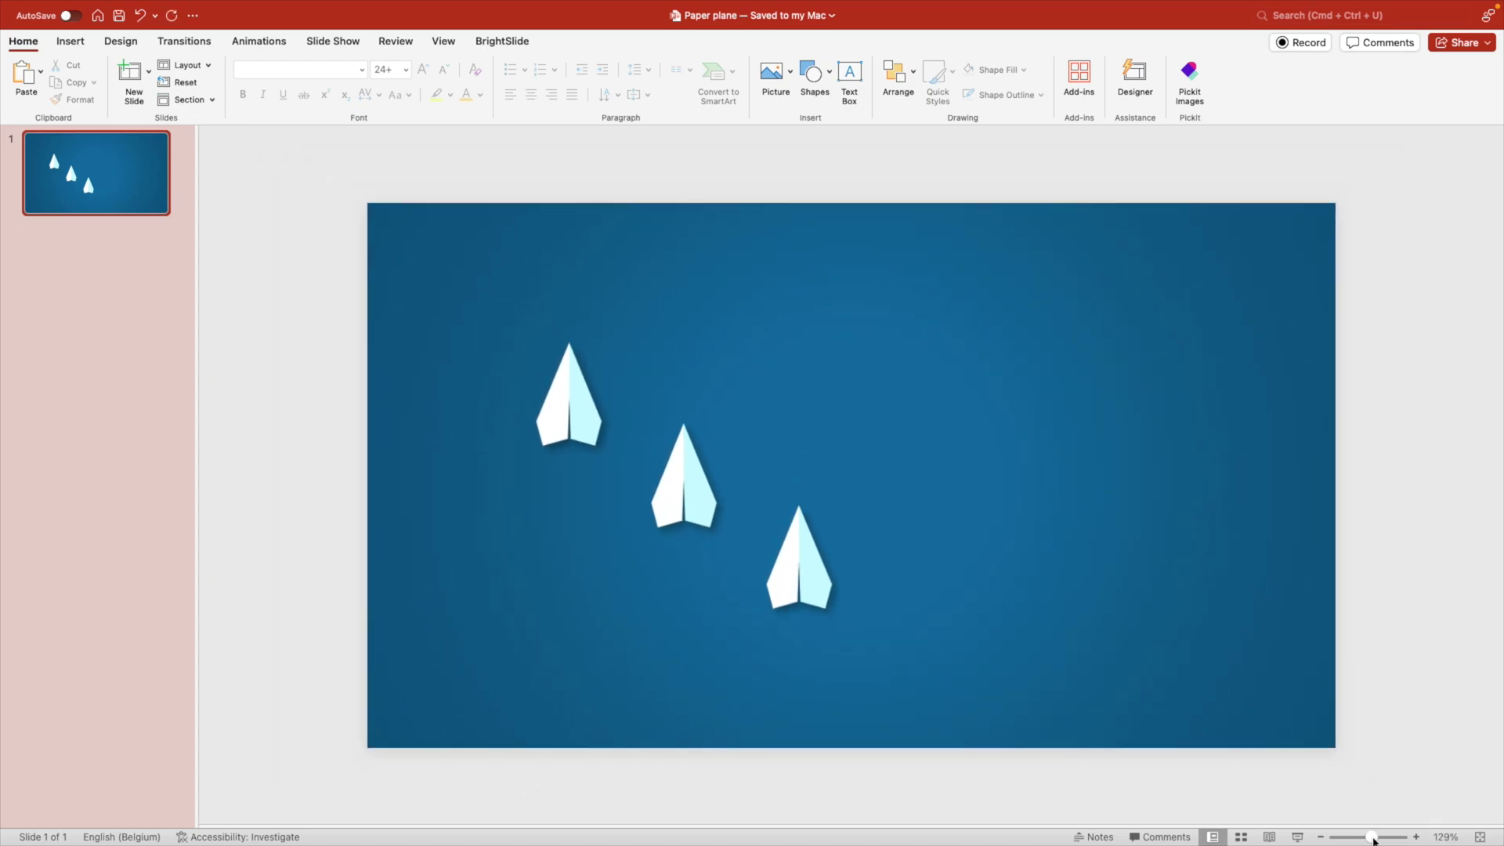
pyautogui.click(813, 72)
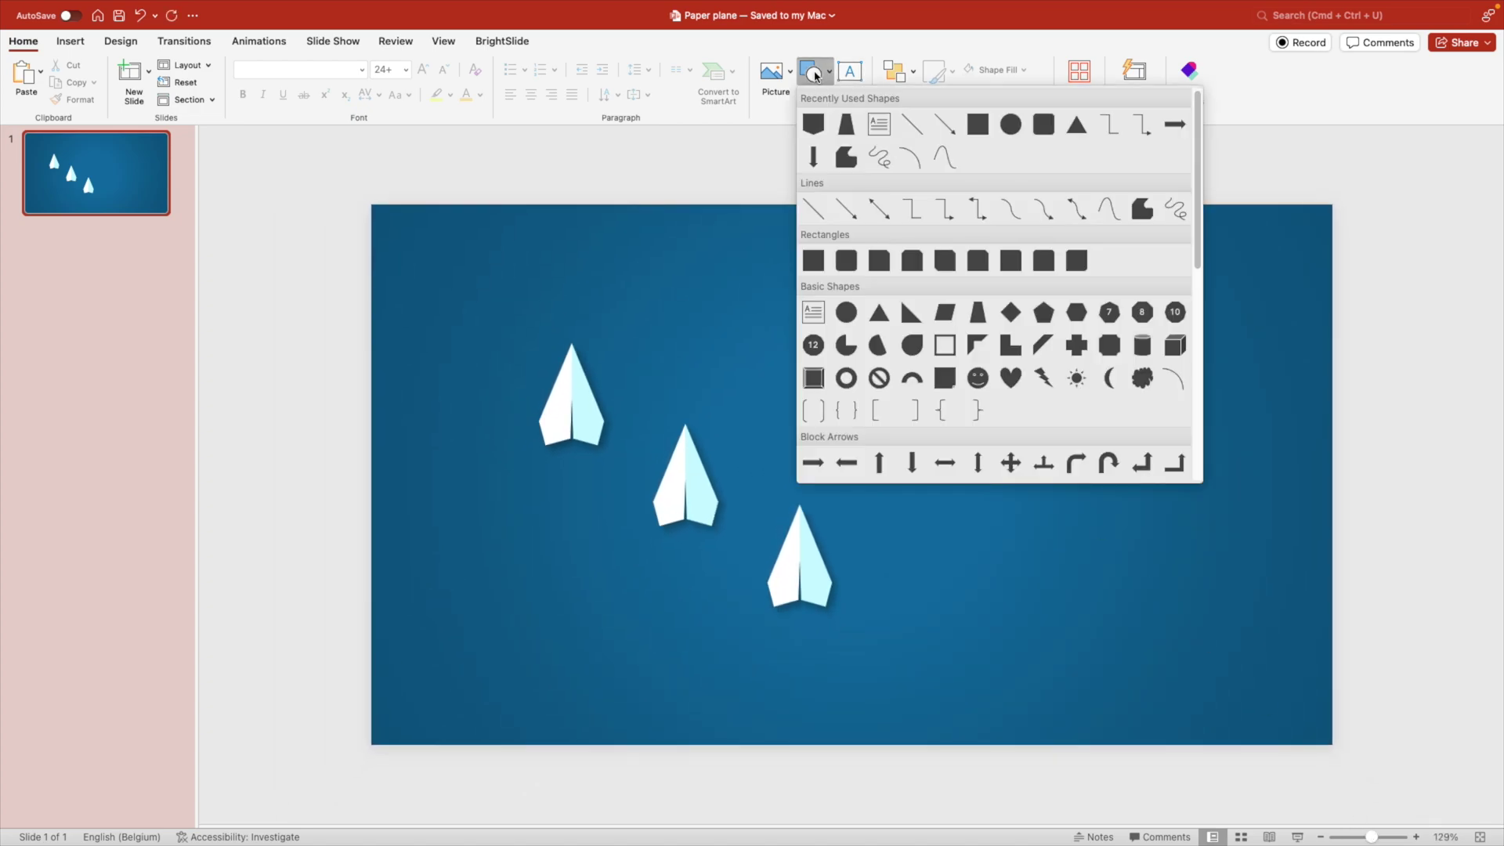
# Draw a vertical straight line about 10,41 cm long.
pyautogui.click(914, 129)
pyautogui.moveTo(990, 318); pyautogui.dragTo(987, 616)
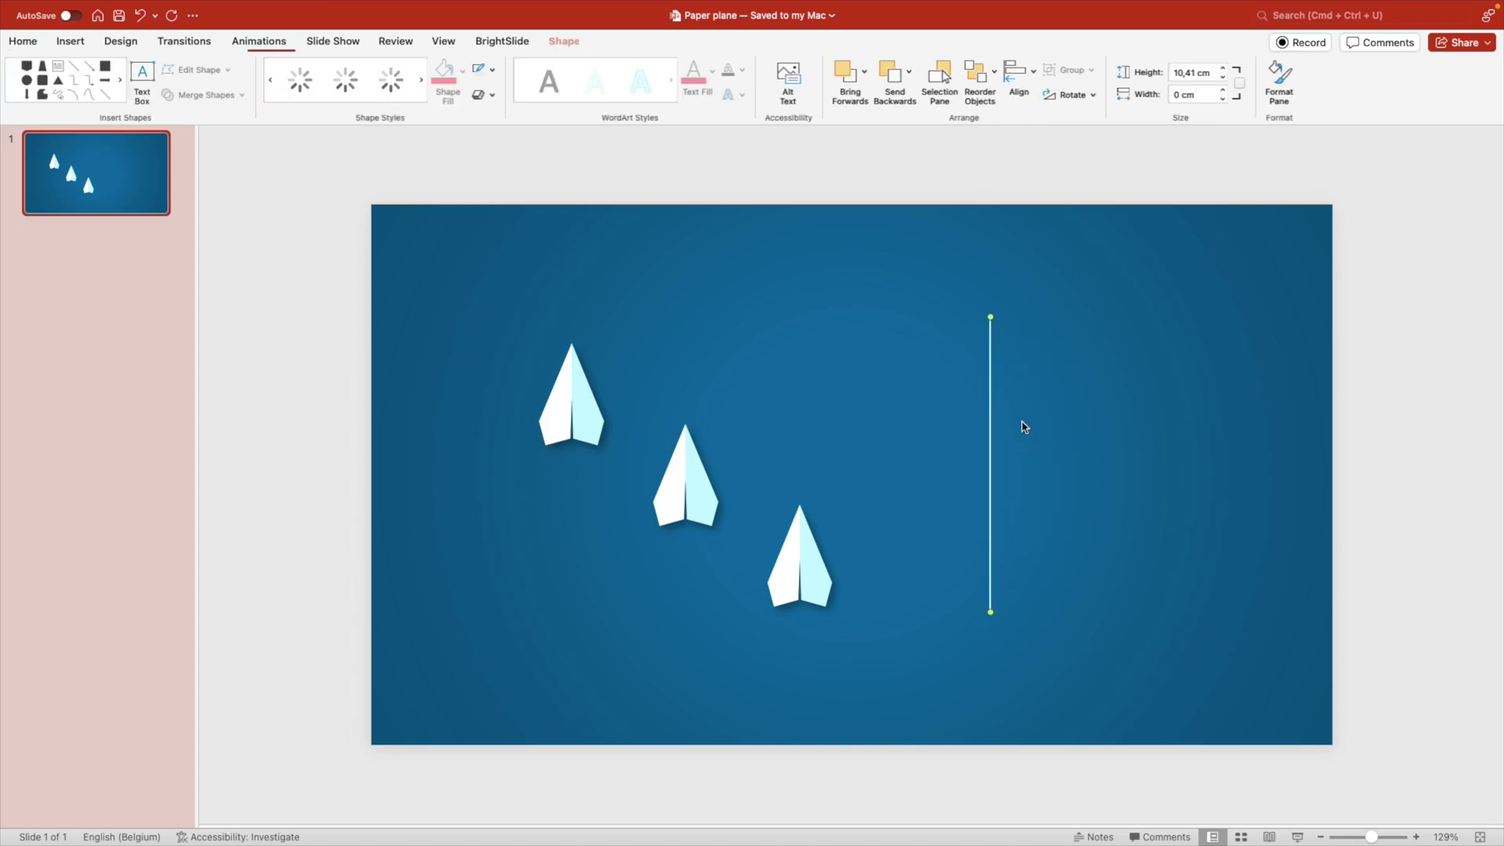
pyautogui.rightClick(988, 423)
pyautogui.click(1065, 704)
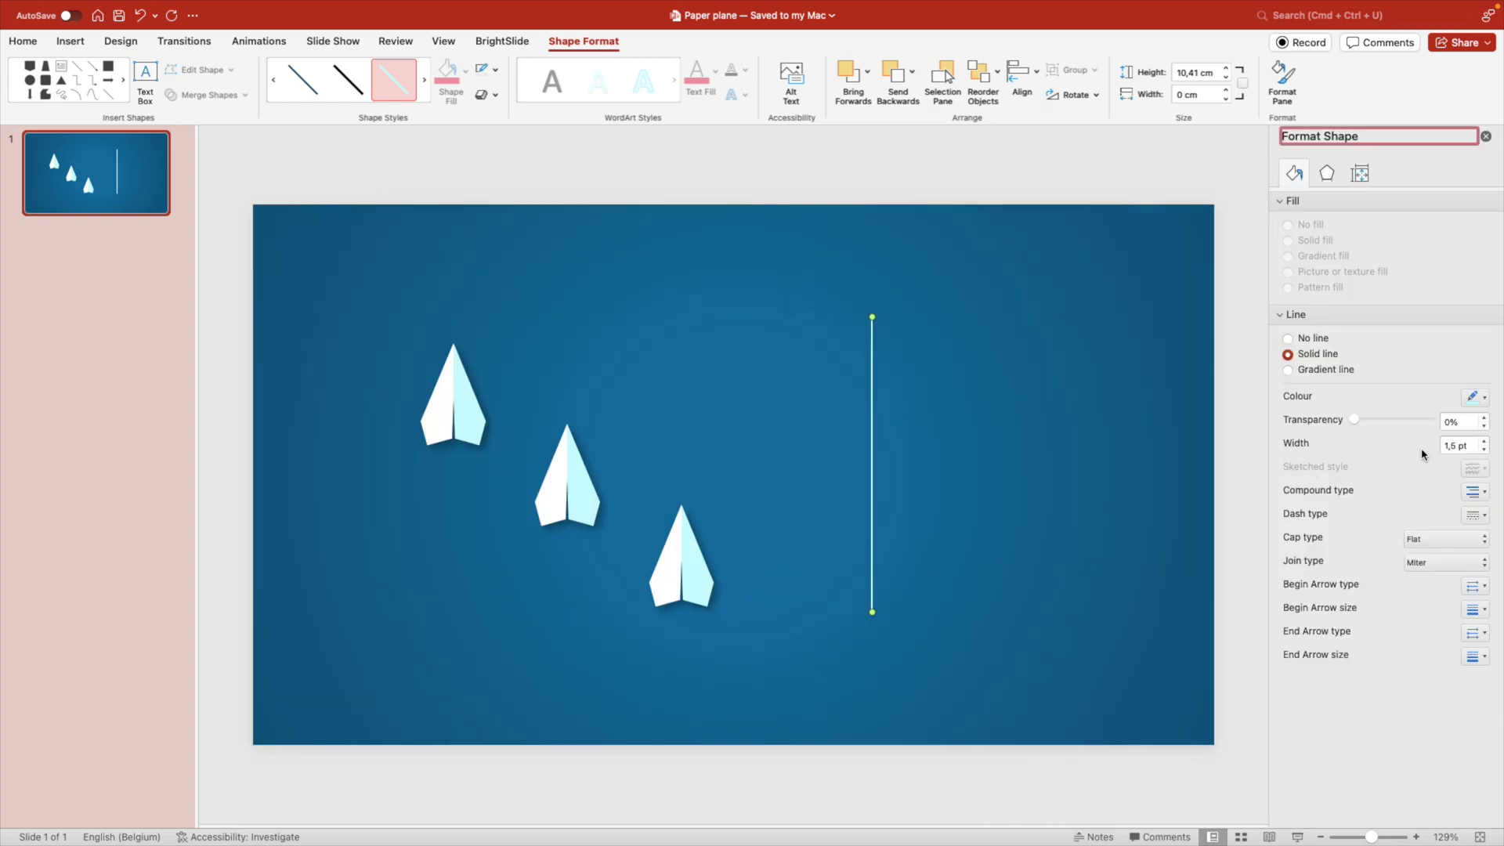
# Make the line a white dash and move it under the first plane.
pyautogui.click(1472, 515)
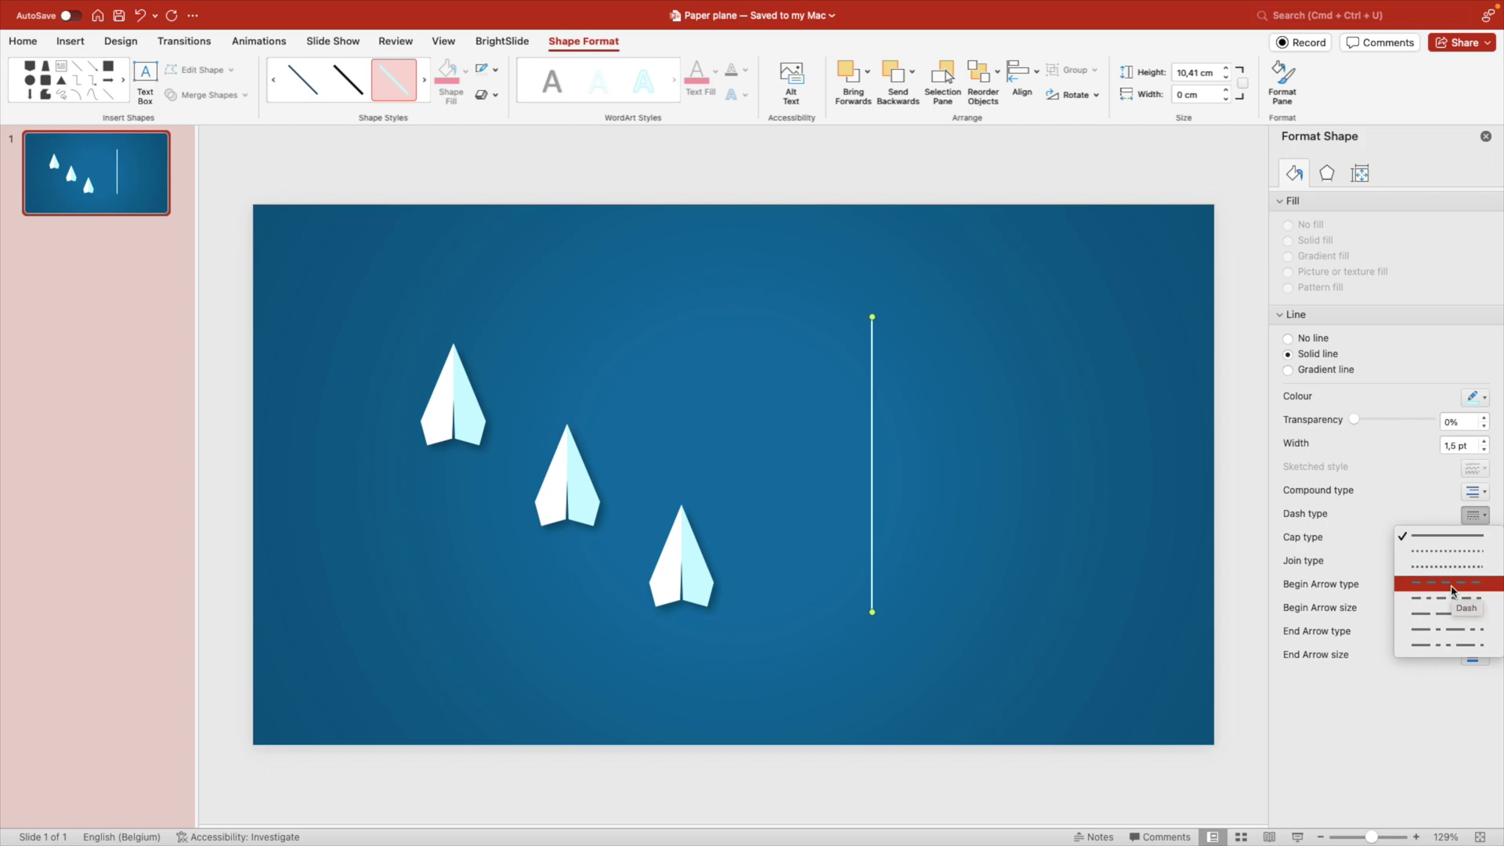
pyautogui.press('Escape')
pyautogui.click(1475, 396)
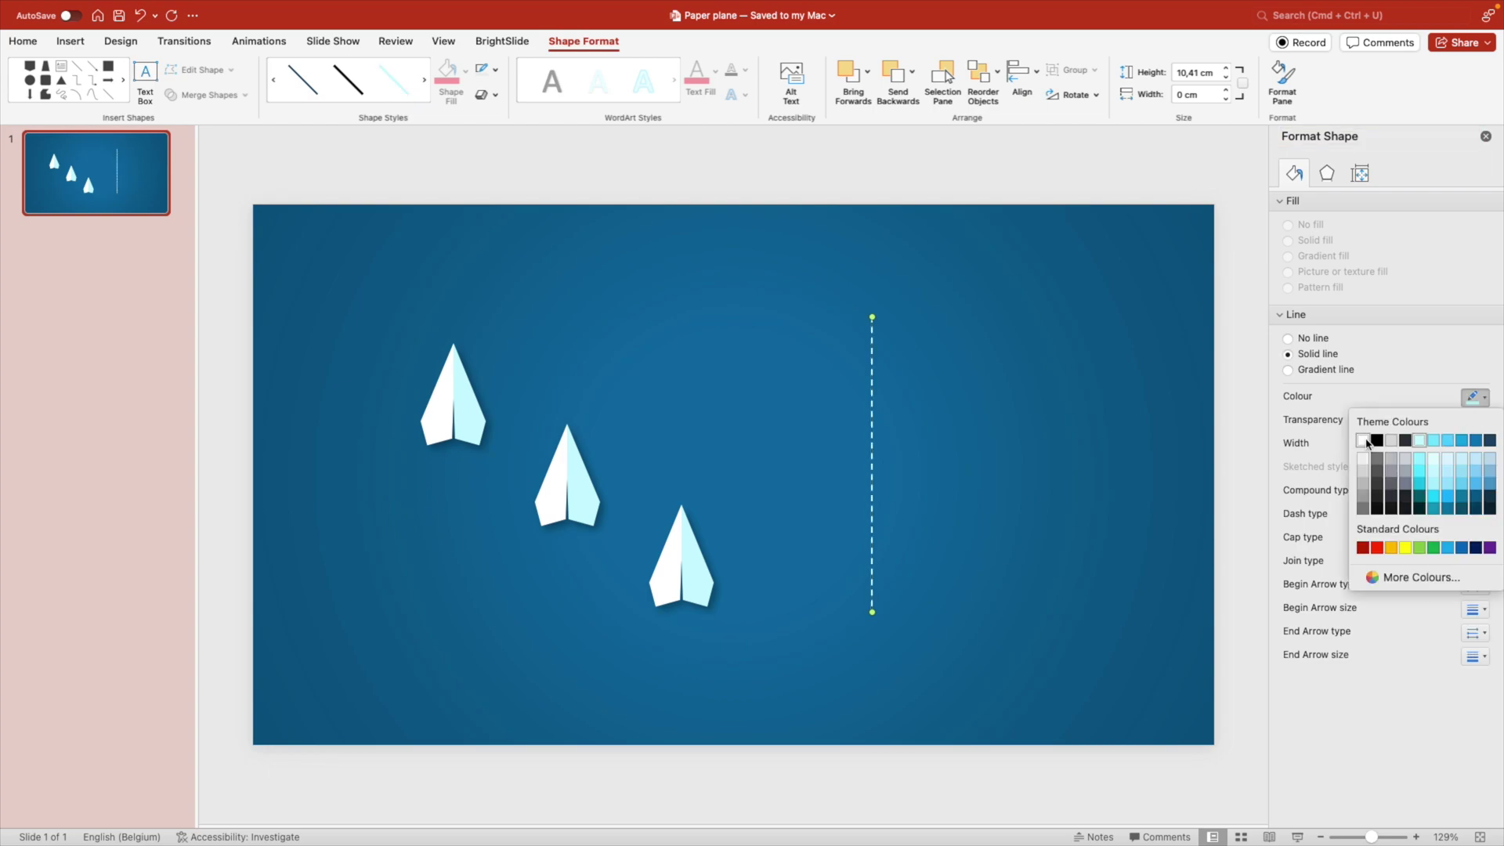
pyautogui.click(1369, 445)
pyautogui.moveTo(869, 374); pyautogui.dragTo(567, 600)
# Copy the dashed line under the second and third planes, trimming it to the bottom edge.
pyautogui.moveTo(572, 811); pyautogui.dragTo(575, 734)
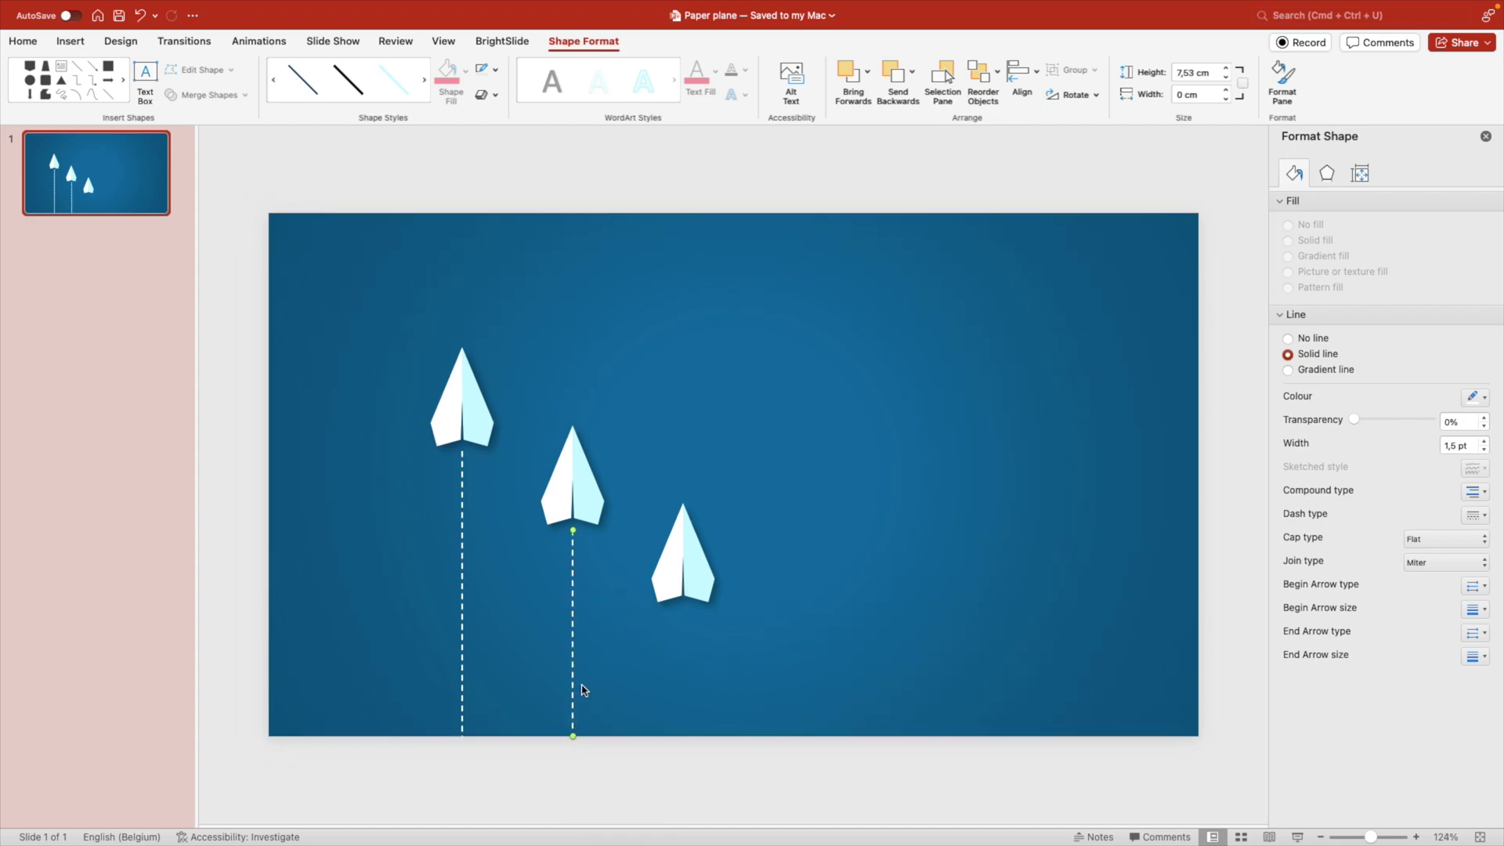
pyautogui.moveTo(577, 648); pyautogui.dragTo(683, 733)
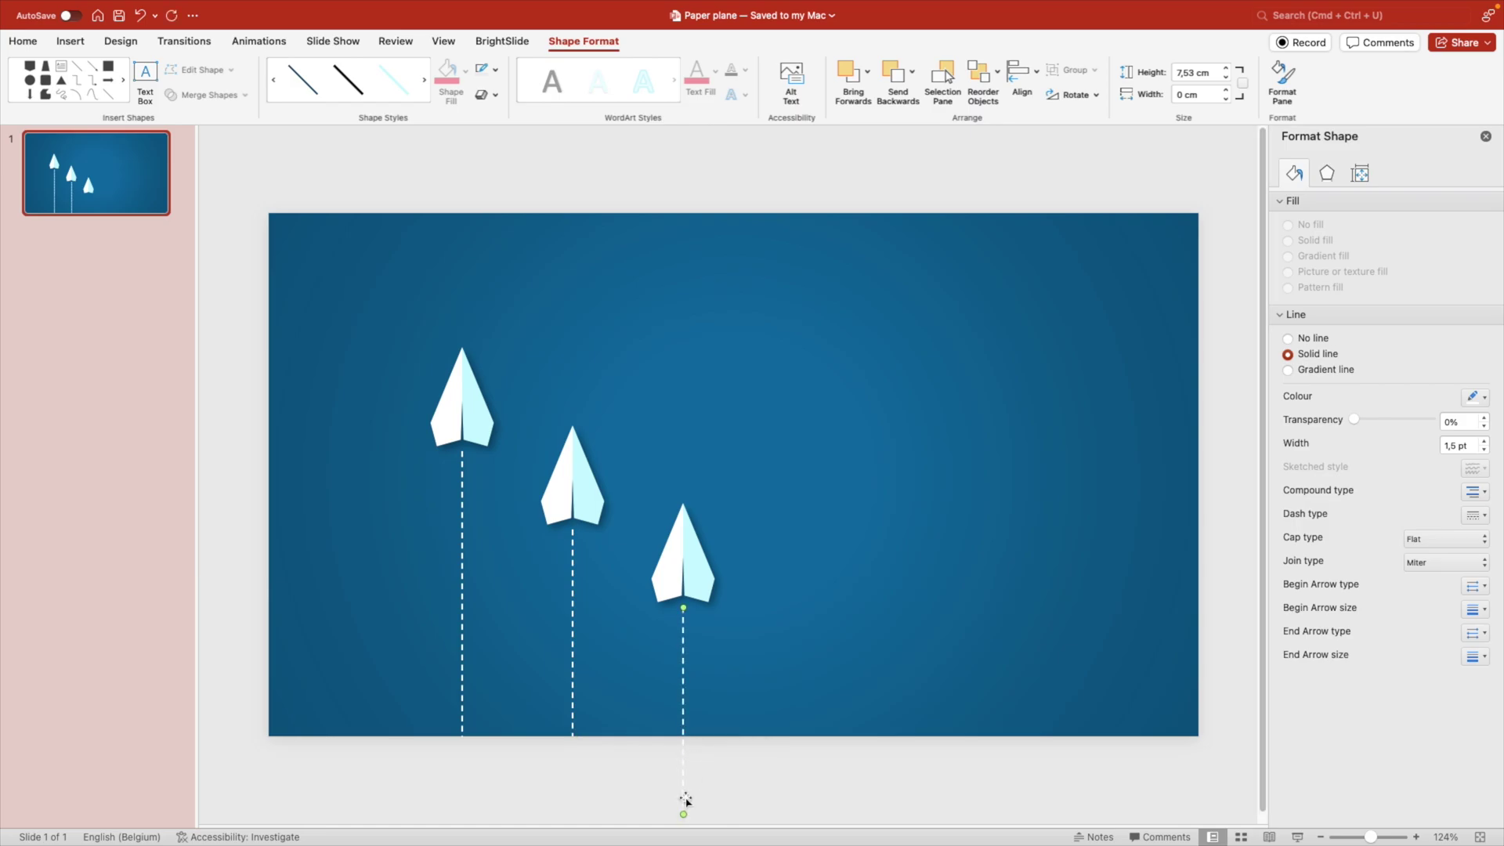
pyautogui.moveTo(685, 802); pyautogui.dragTo(684, 737)
pyautogui.moveTo(686, 610); pyautogui.dragTo(683, 613)
pyautogui.click(680, 622)
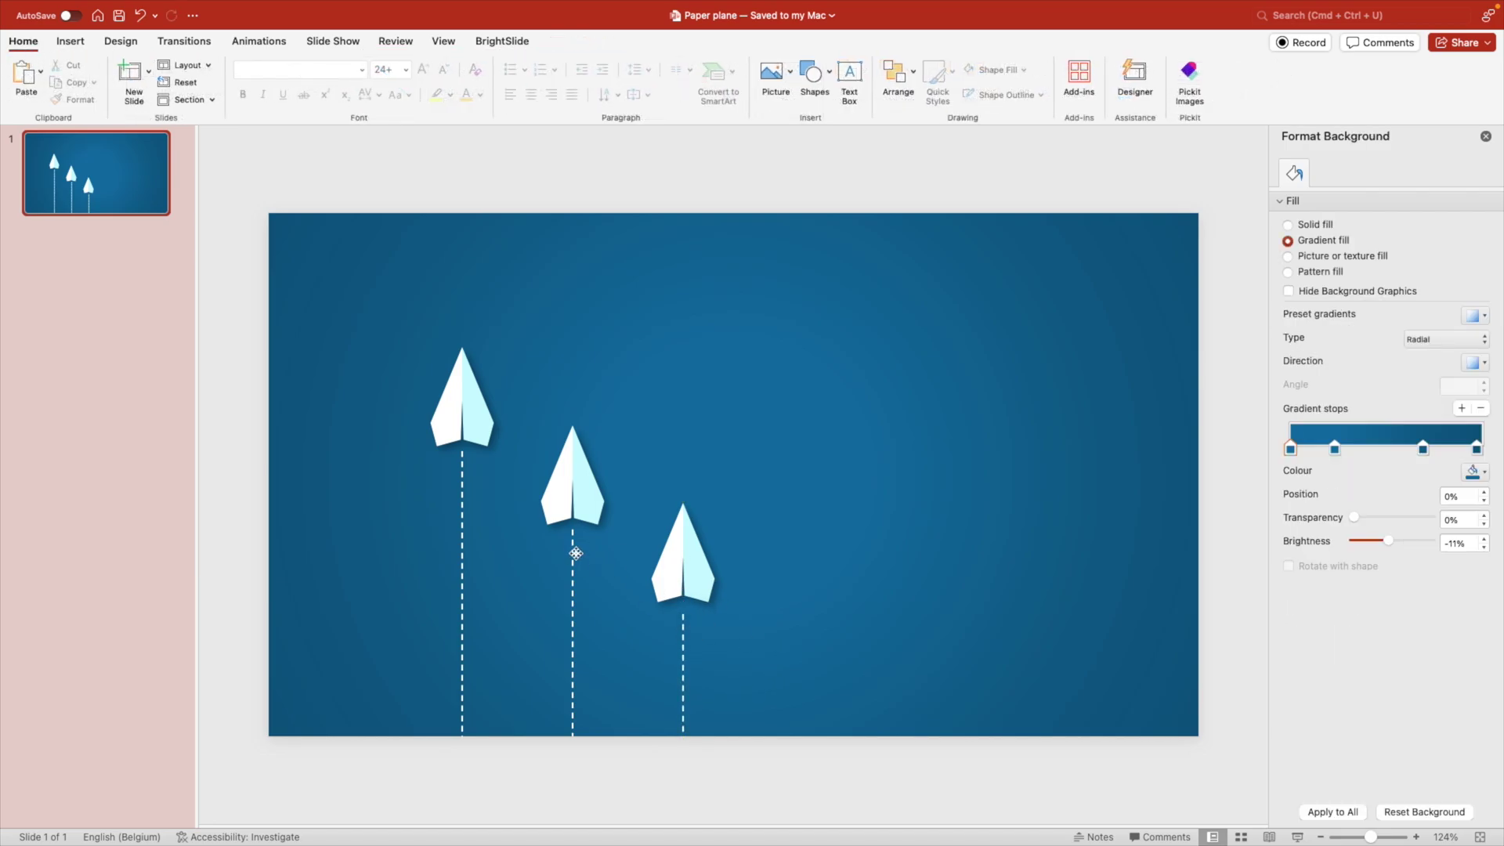
# Lower the top ends of the middle and first lines slightly below their planes.
pyautogui.moveTo(573, 533); pyautogui.dragTo(573, 539)
pyautogui.click(463, 463)
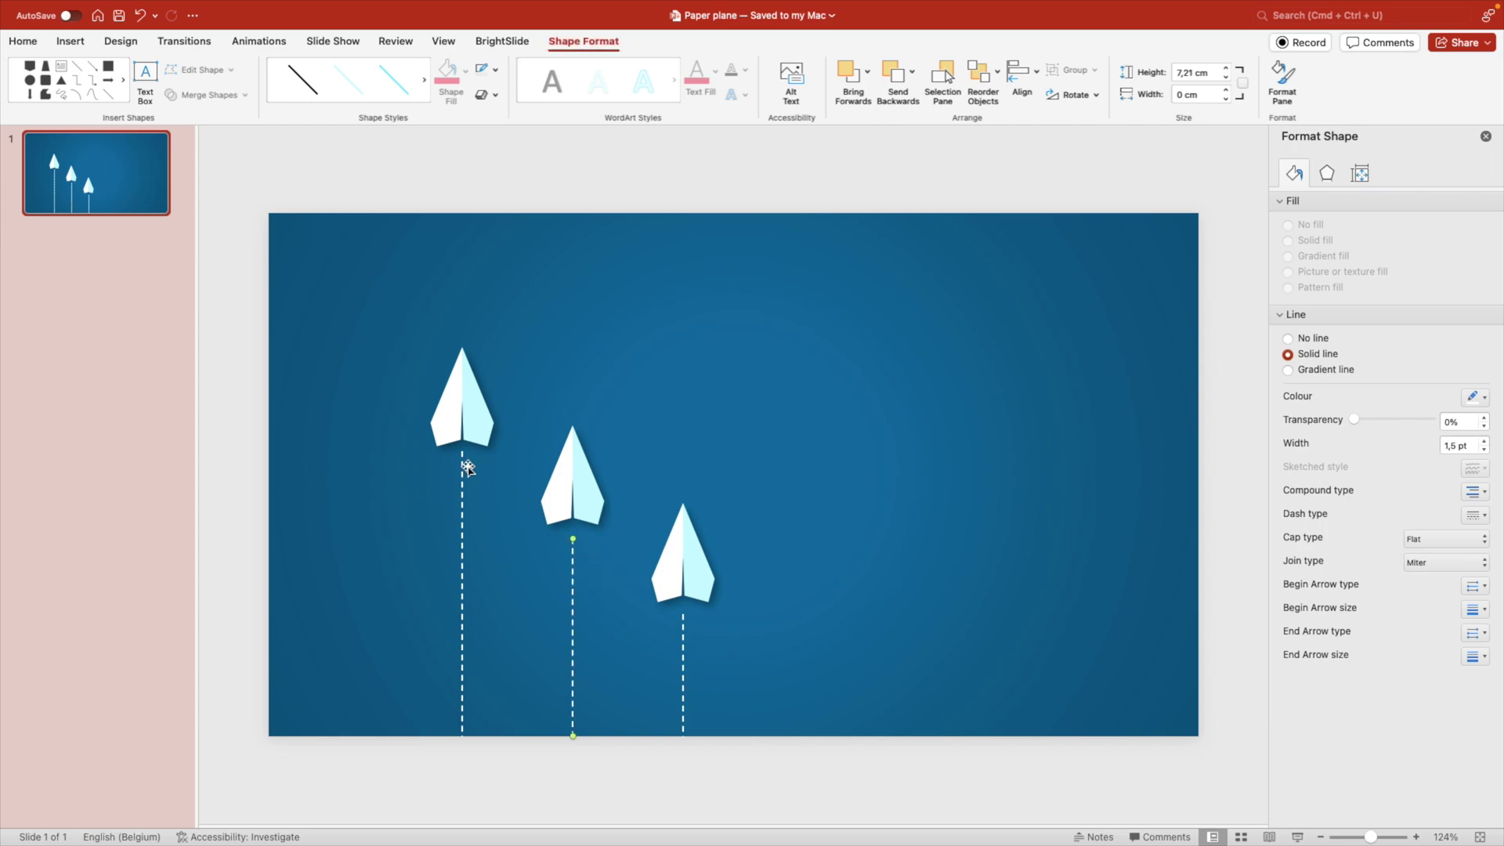
pyautogui.moveTo(463, 452); pyautogui.dragTo(463, 458)
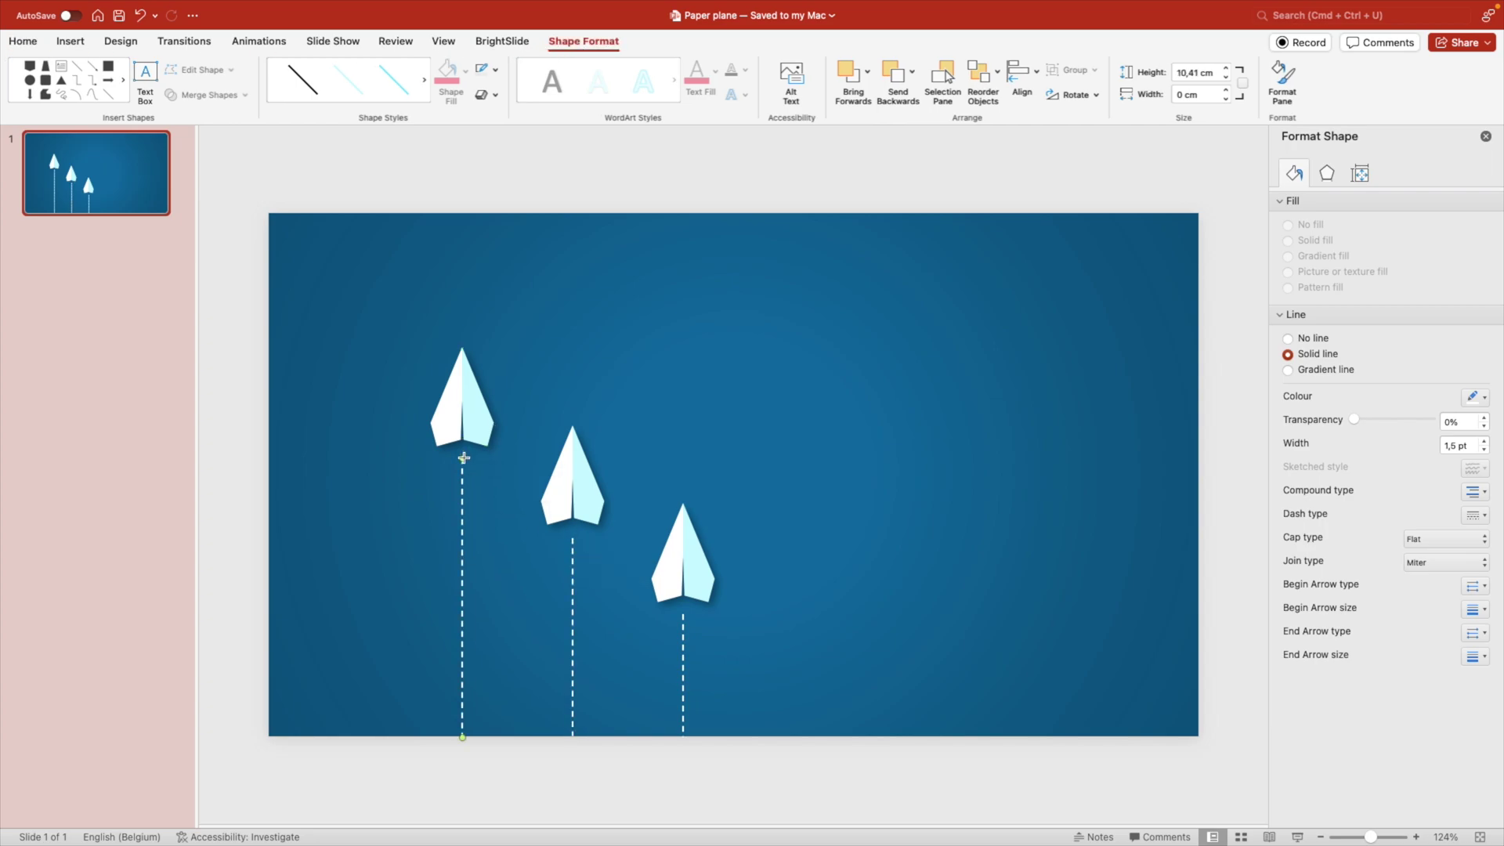